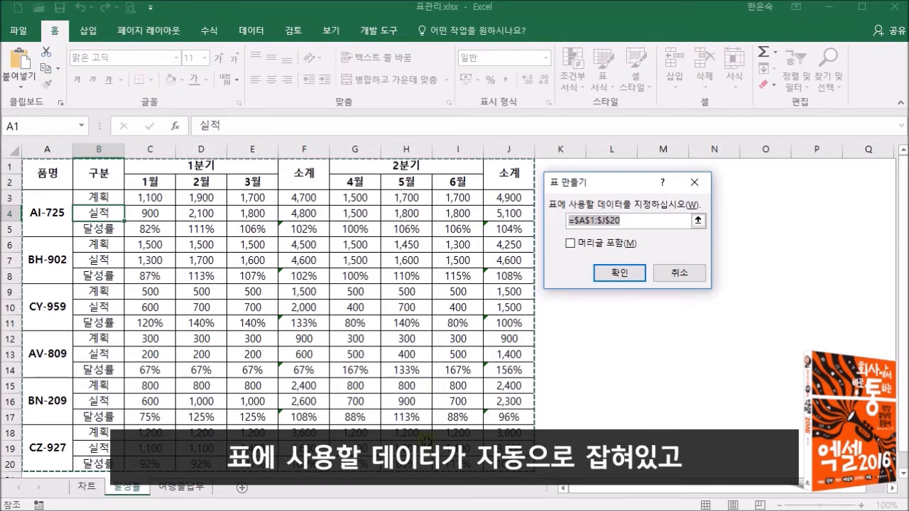
Create a table from the range A1:J20 with the option for included headers (머리글 포함) enabled
left_click(571, 243)
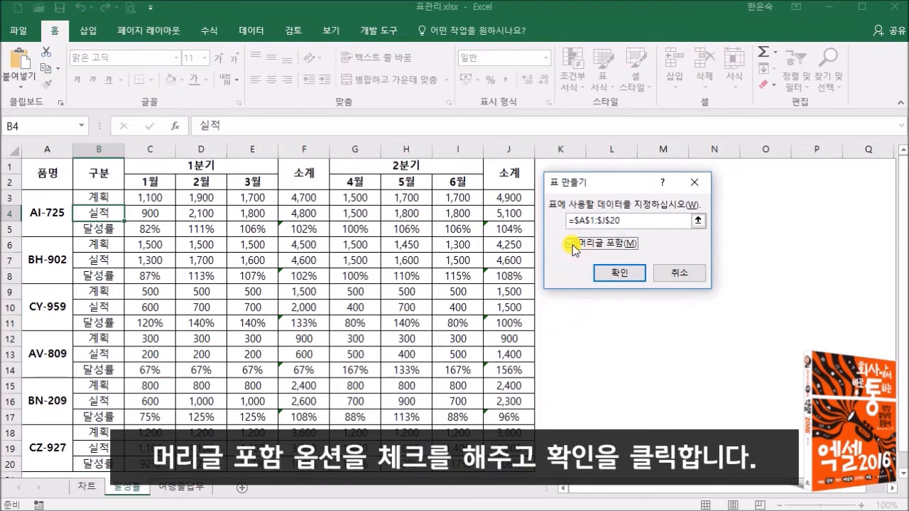
left_click(612, 272)
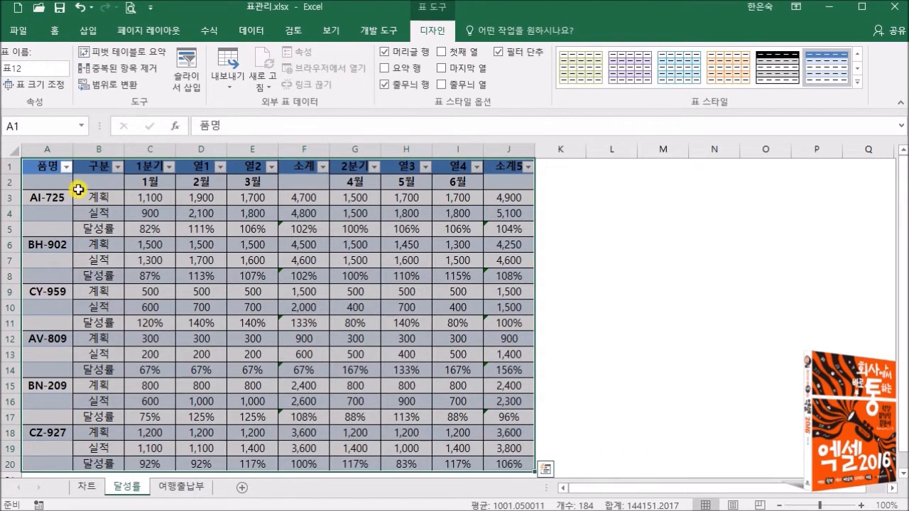
left_click(105, 186)
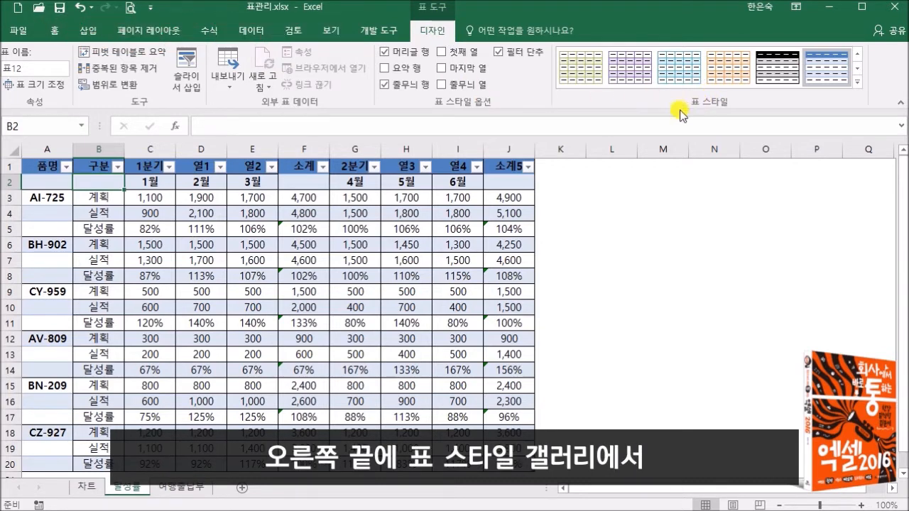
Apply the 바다색, 표 스타일 보통 6 table style and replace the banded rows with banded columns
left_click(858, 82)
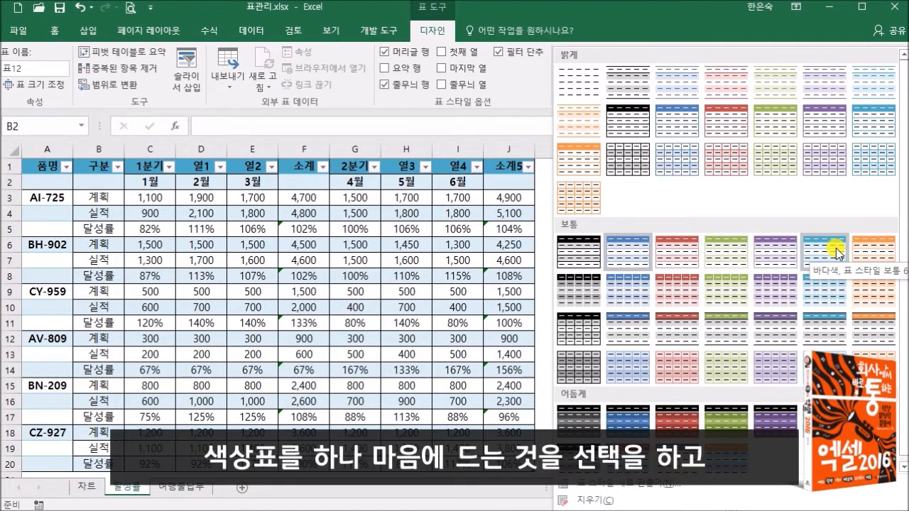
left_click(837, 252)
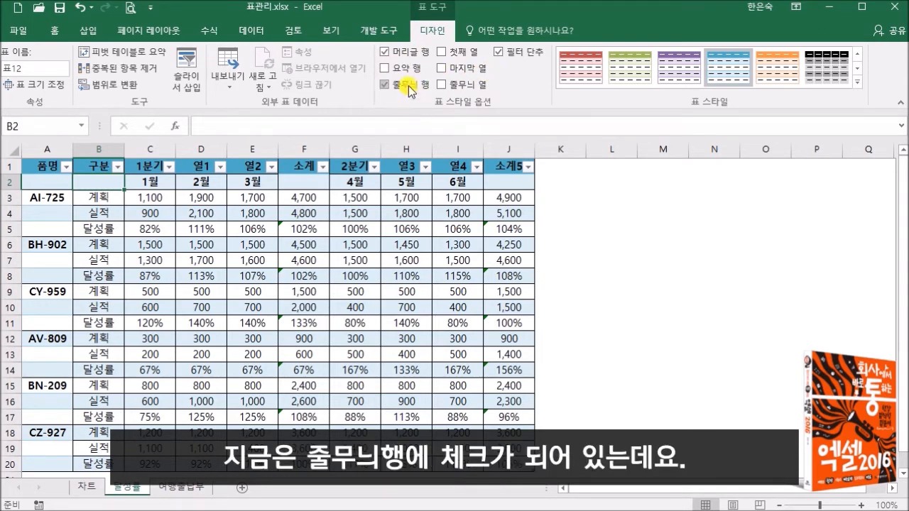
left_click(384, 86)
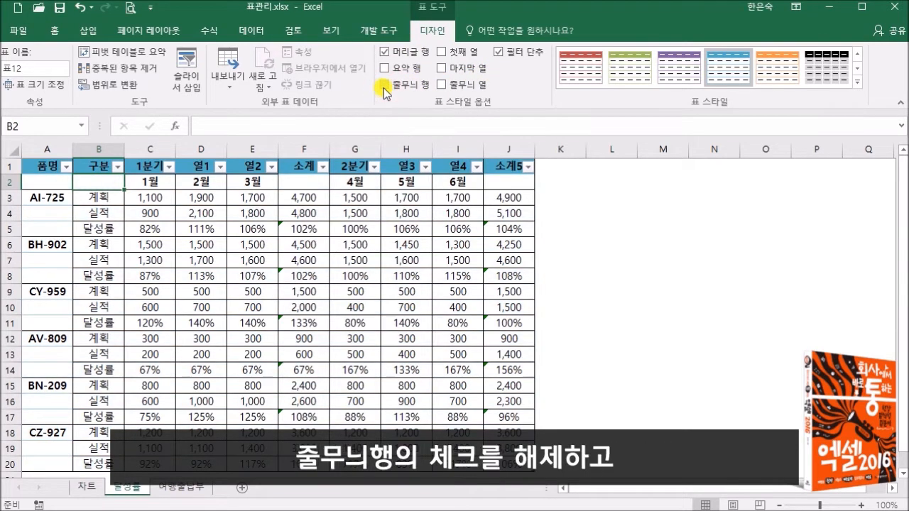
left_click(443, 86)
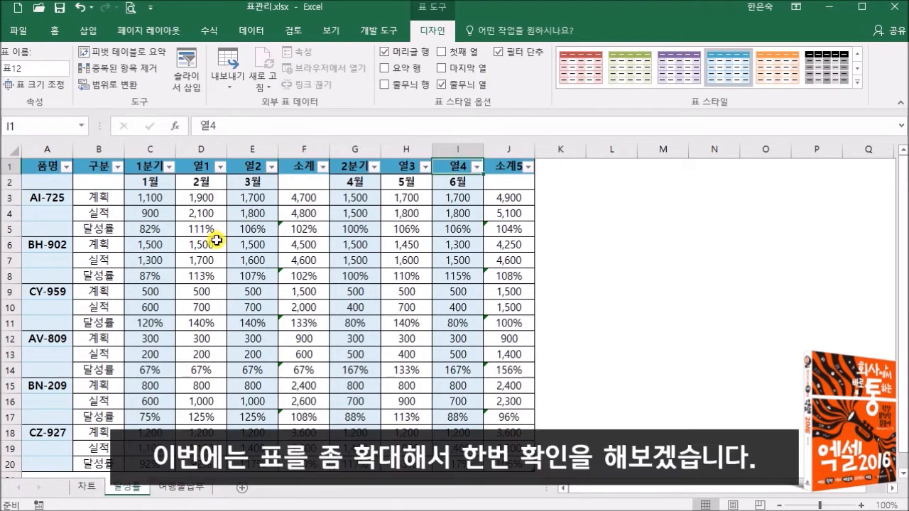
Examine the two header rows and the 품명 column for cells that were merged before the table conversion
scroll(188, 307, "up", 3, "ctrl")
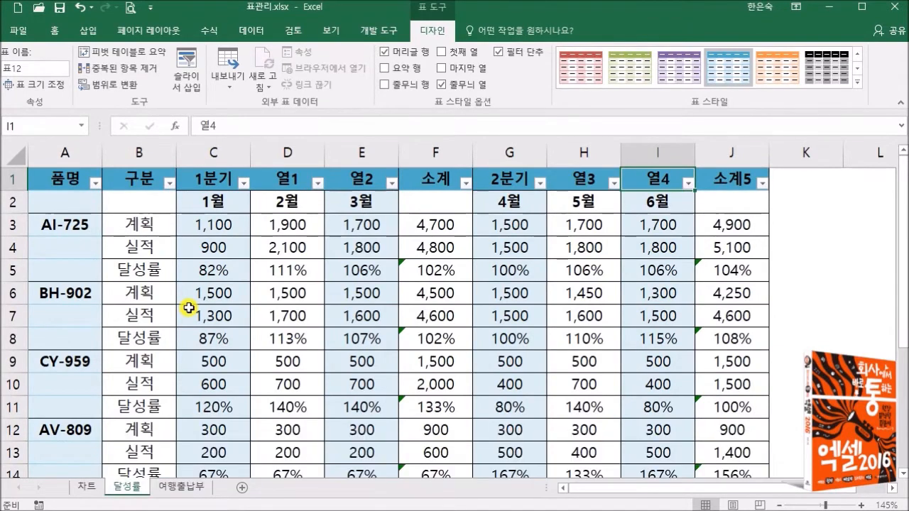
left_click(47, 176)
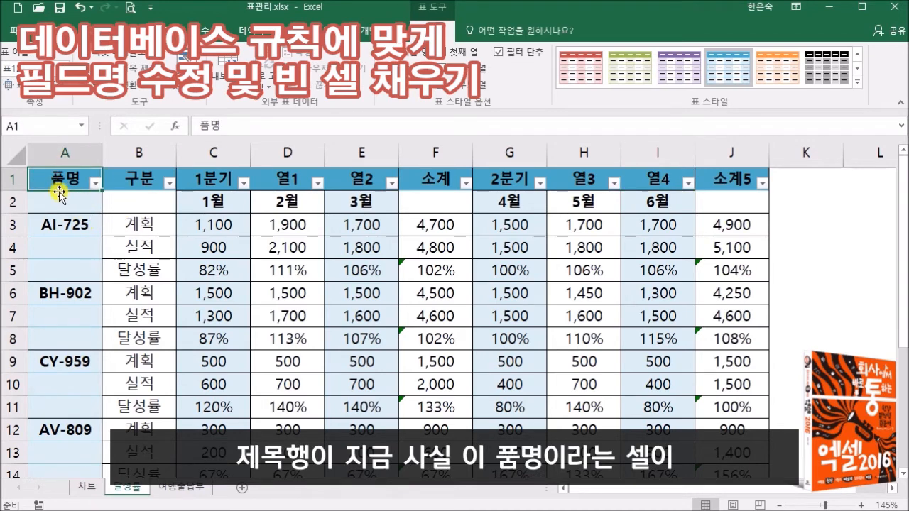
left_click_drag(65, 179, 73, 197)
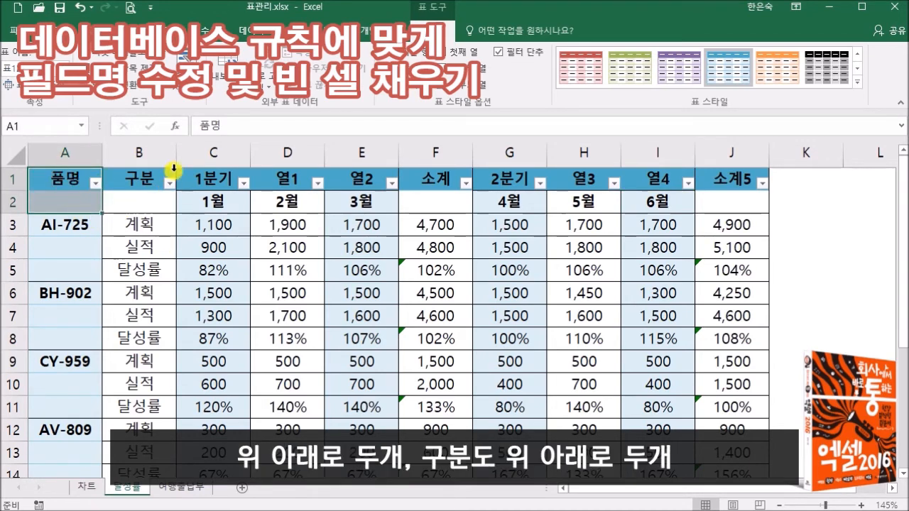
left_click_drag(134, 178, 137, 202)
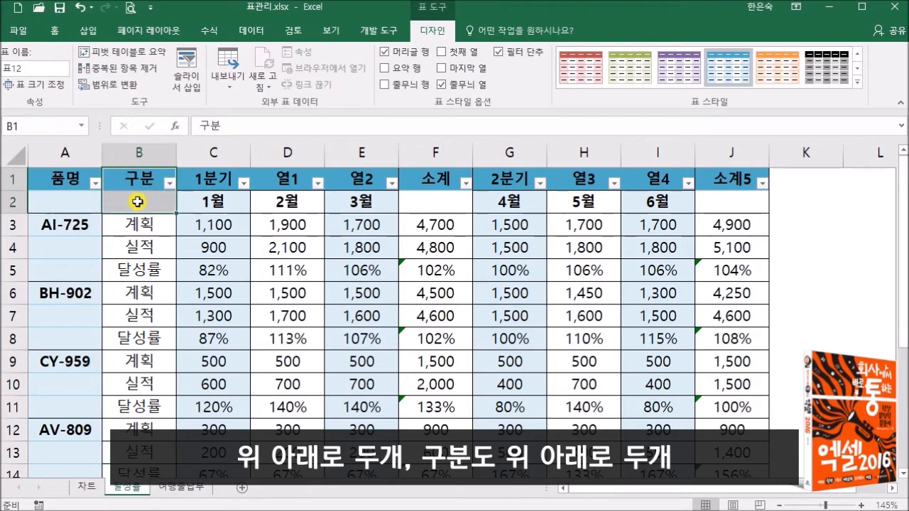
left_click(201, 177)
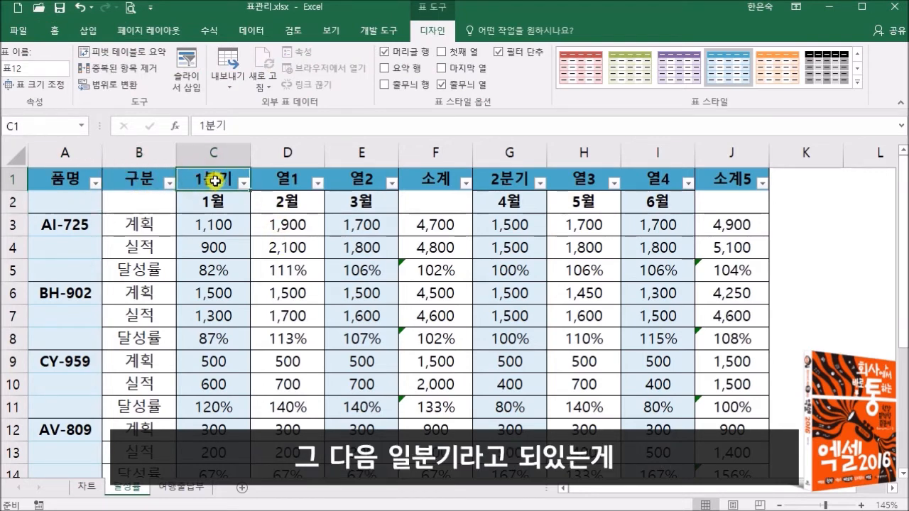
left_click_drag(209, 177, 344, 183)
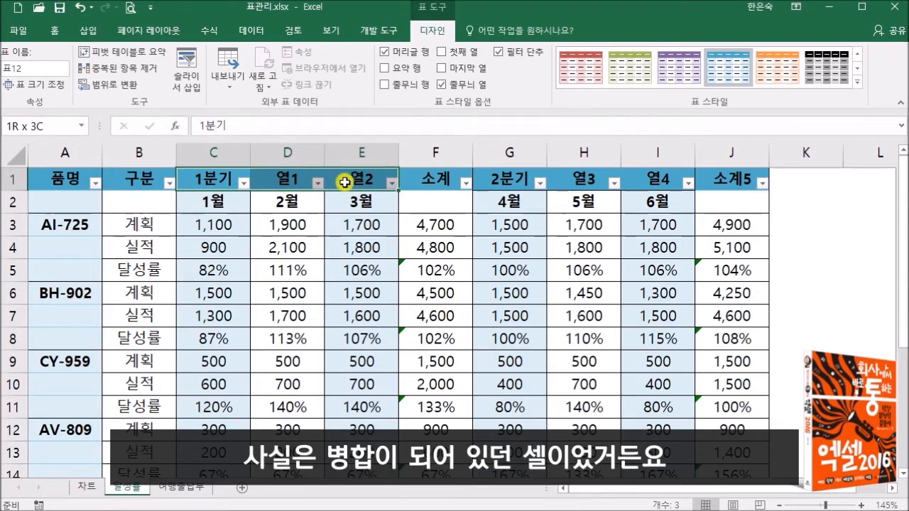
left_click(219, 183)
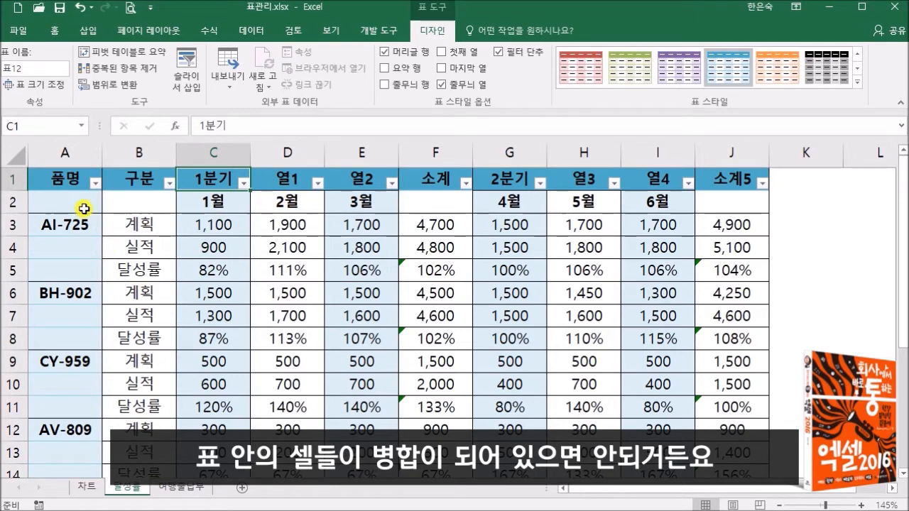
left_click_drag(81, 225, 73, 411)
left_click(73, 227)
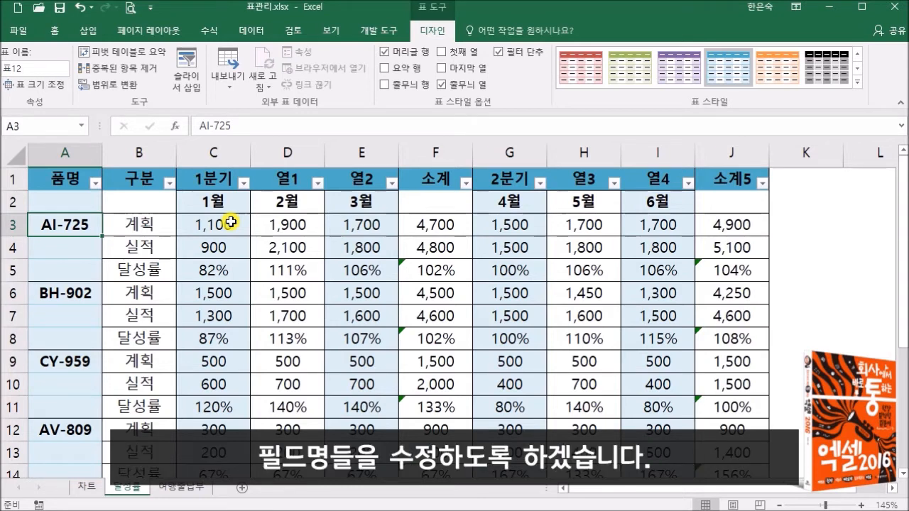
Copy the month names from C2:I2 up into the table's header row and delete row 2
left_click_drag(198, 206, 692, 170)
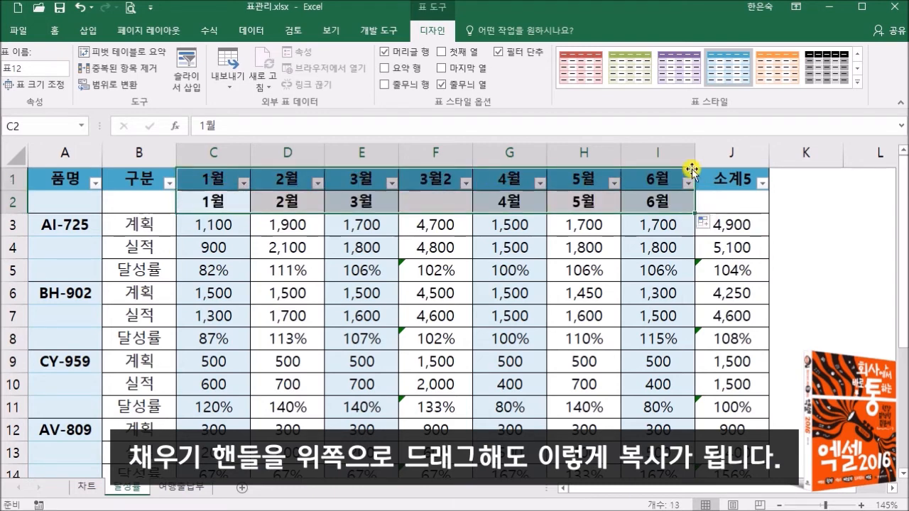
left_click(211, 201)
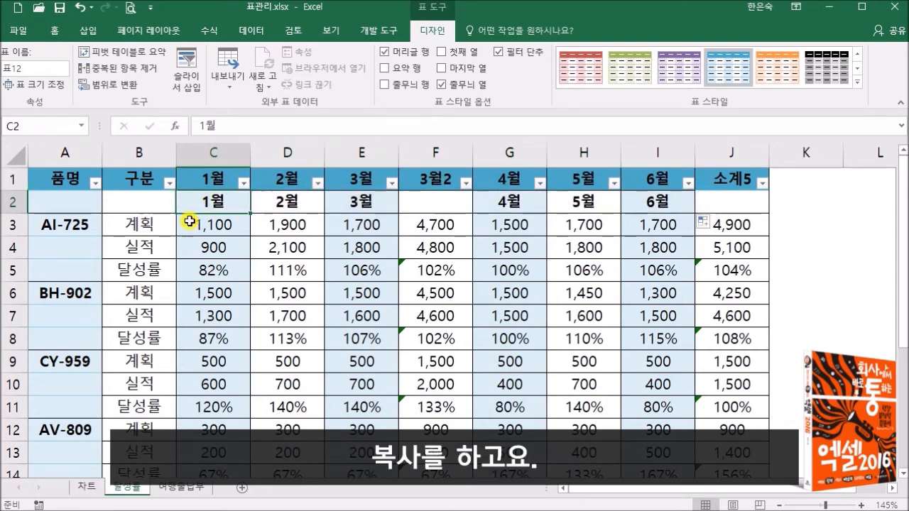
left_click(28, 202)
right_click(14, 201)
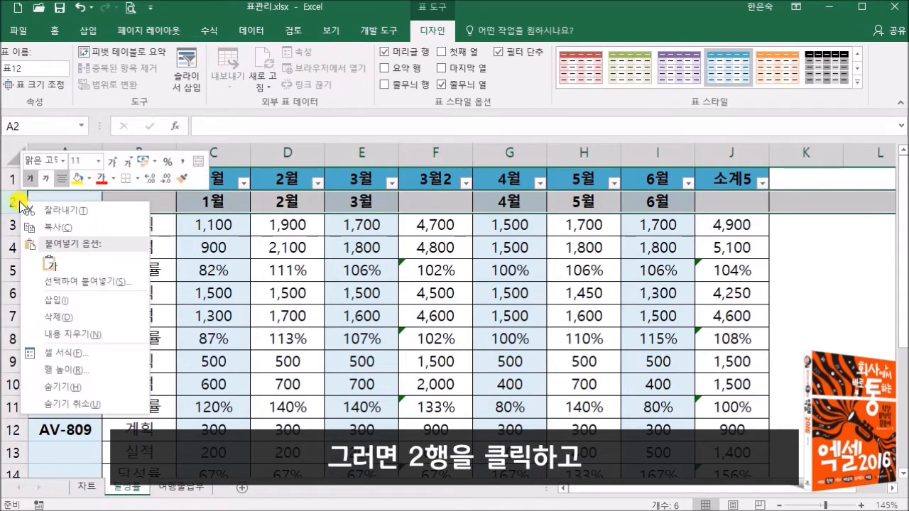
left_click(73, 316)
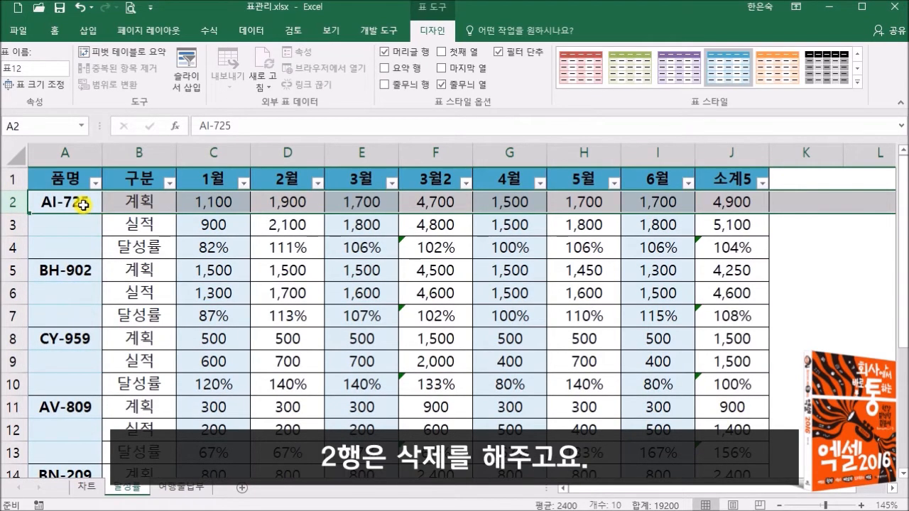
left_click(83, 203)
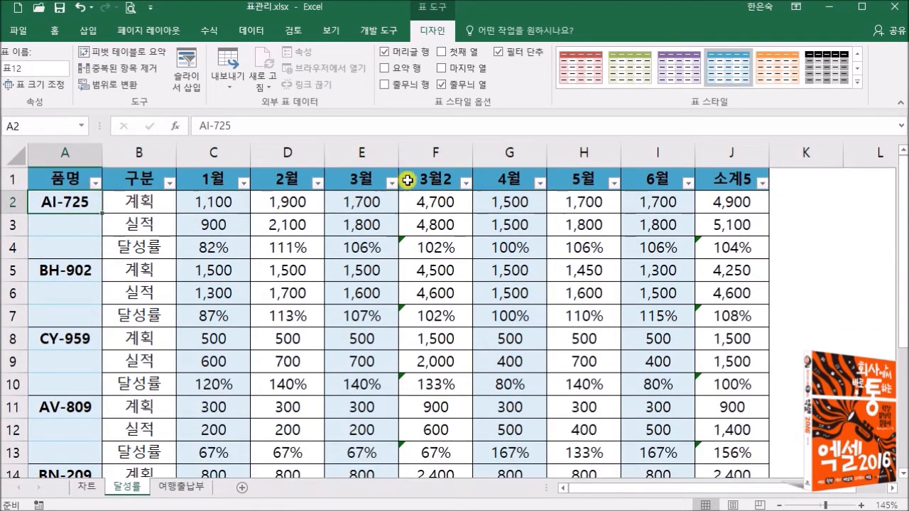
Rename the quarterly subtotal headers to 1분기합계 in F1 and 2분기합계 in J1
left_click(430, 184)
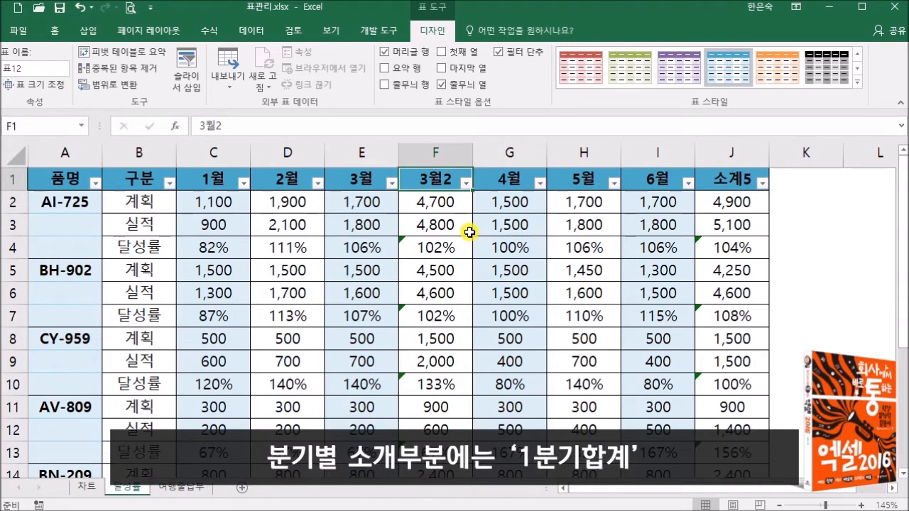
type("1")
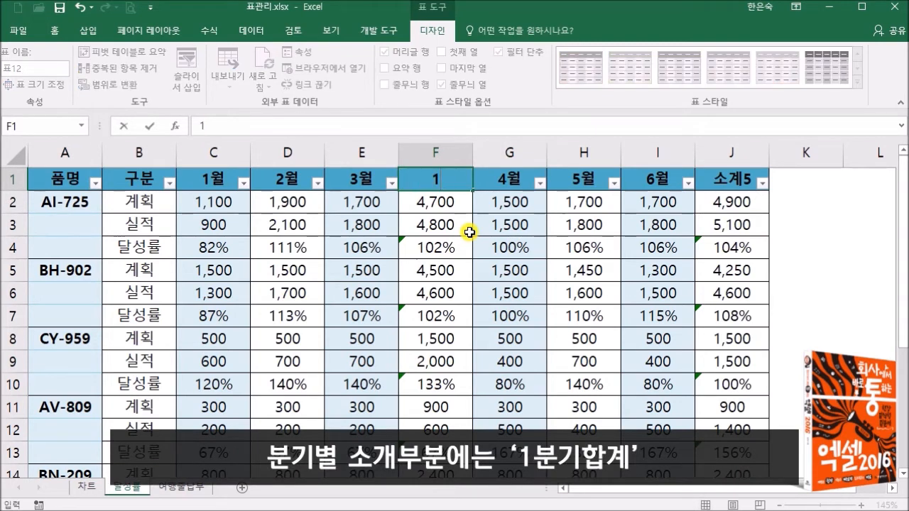
type("분기하합계")
key("Tab")
key("Tab")
key("Tab")
key("Tab")
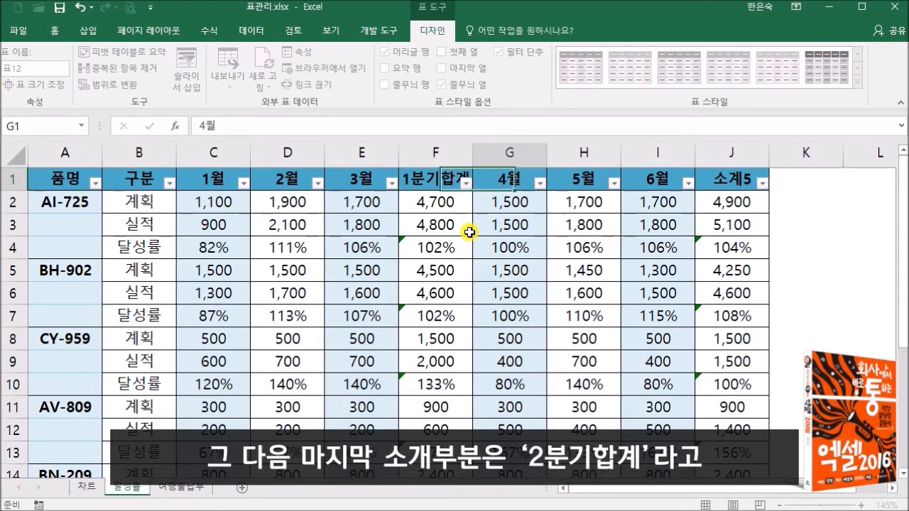
type("2분기합계")
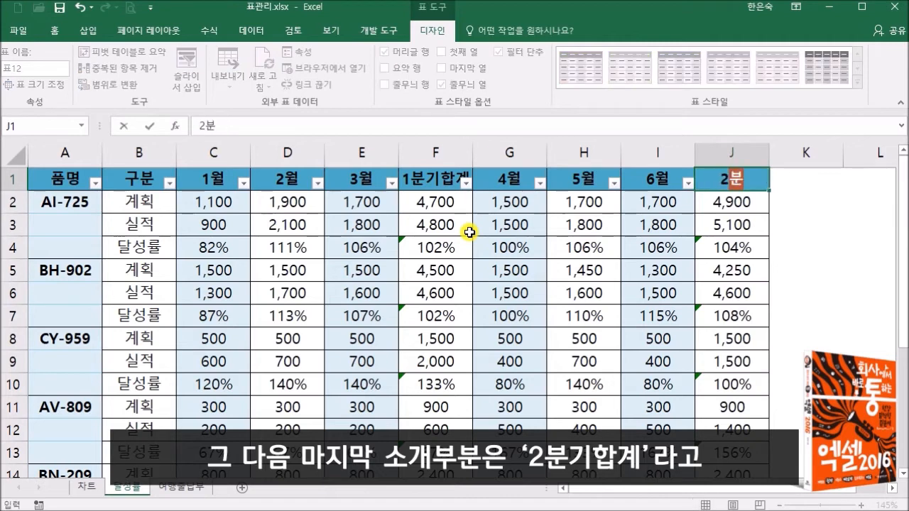
key("Return")
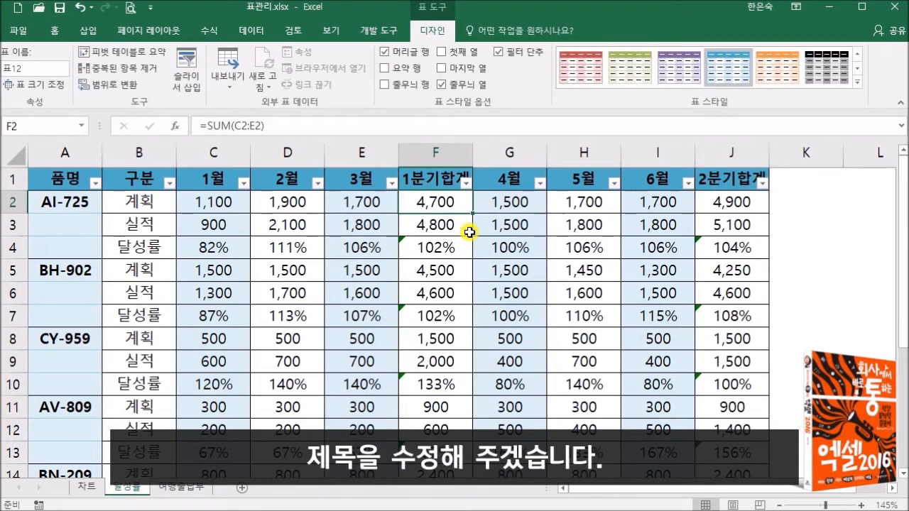
Select only the blank cells within the 품명 range A2:A19 using Go To Special
left_click(73, 230)
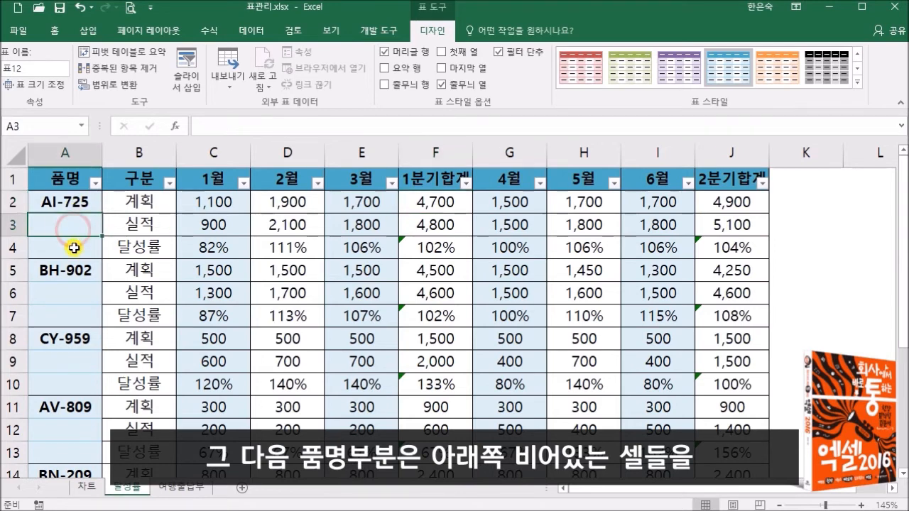
left_click(73, 246)
left_click(77, 290)
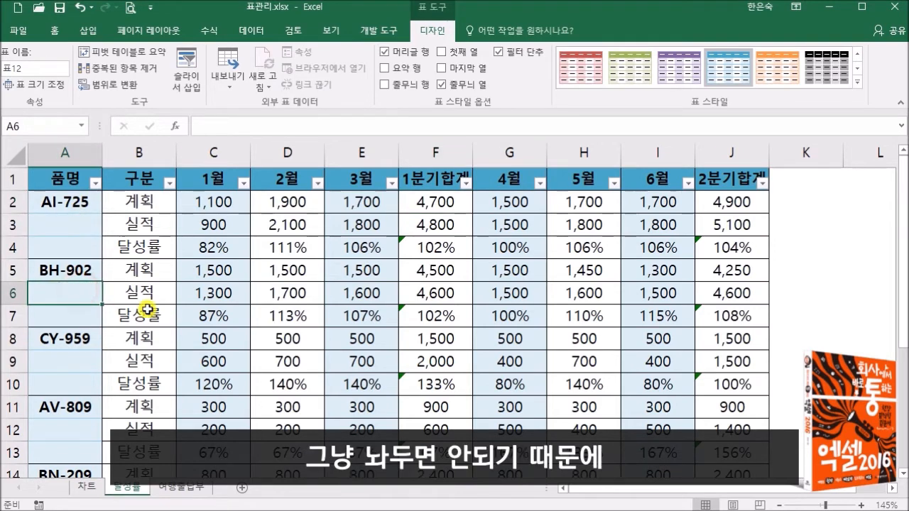
left_click(77, 205)
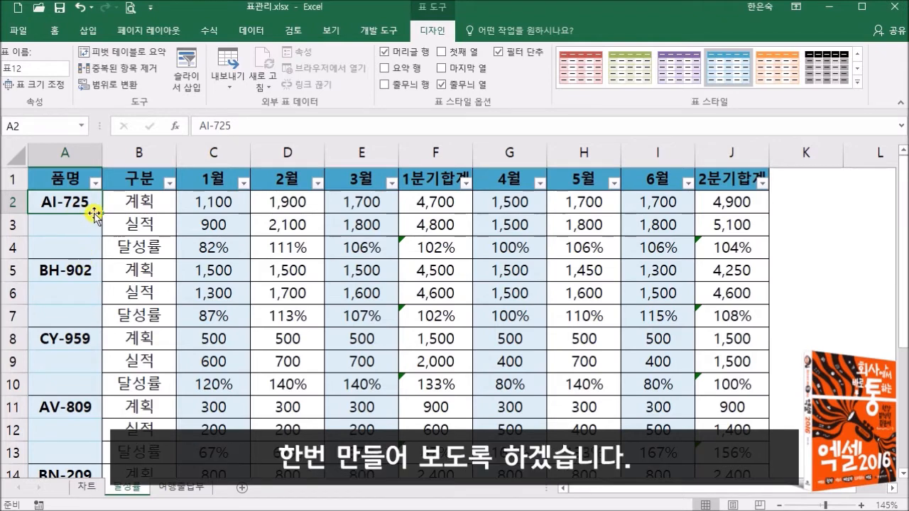
left_click_drag(71, 200, 71, 426)
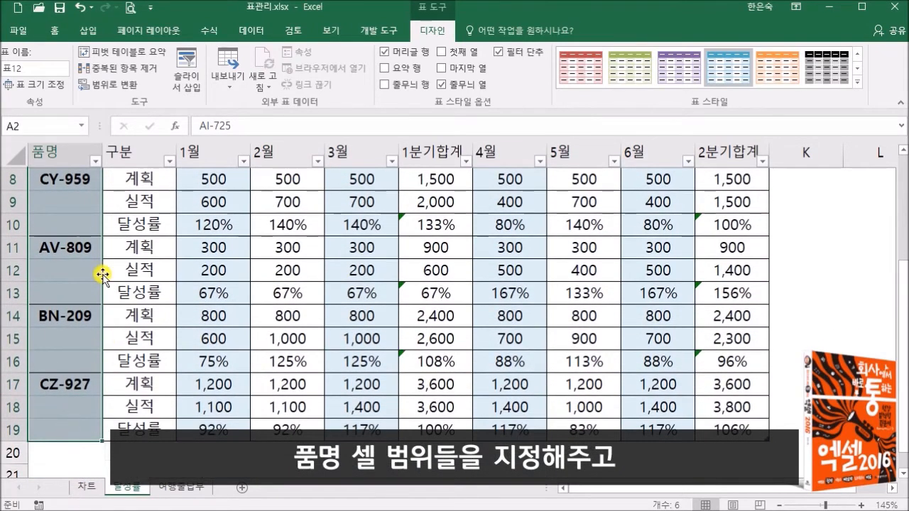
left_click(54, 30)
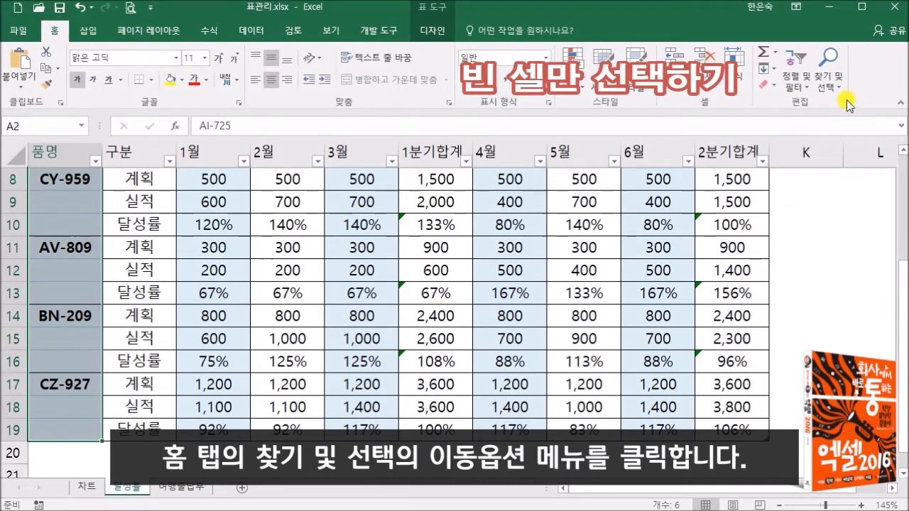
left_click(831, 84)
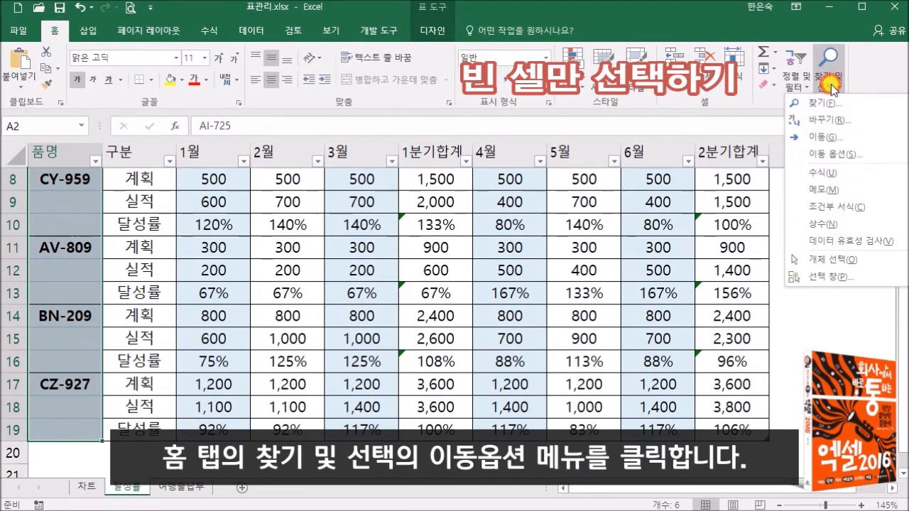
left_click(833, 153)
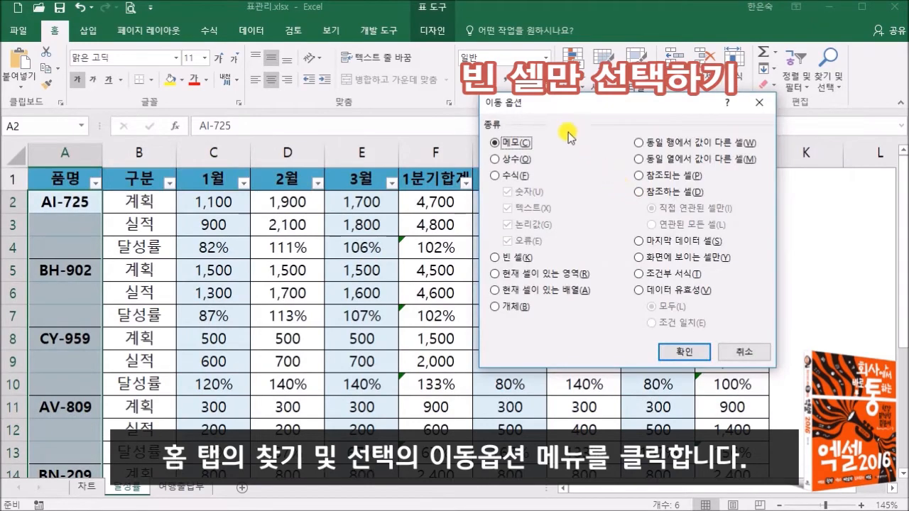
left_click(529, 259)
left_click(684, 351)
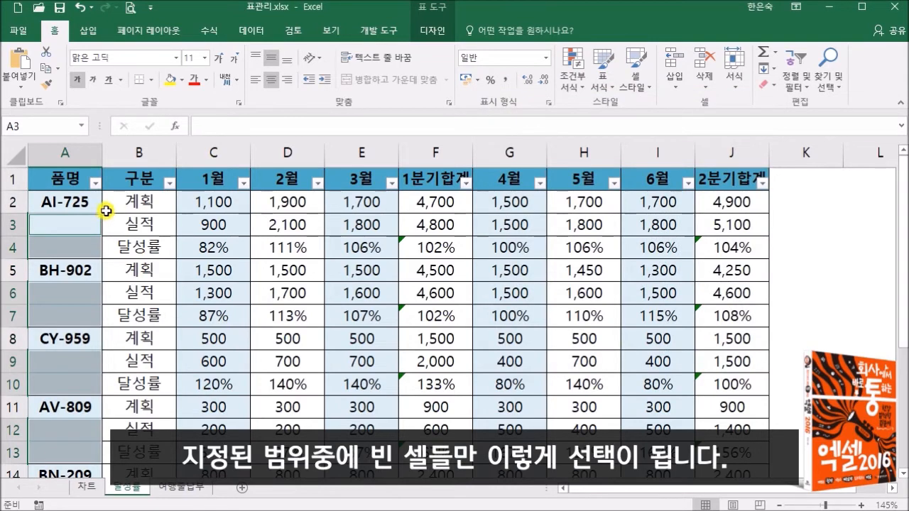
scroll(138, 300, "down", 3)
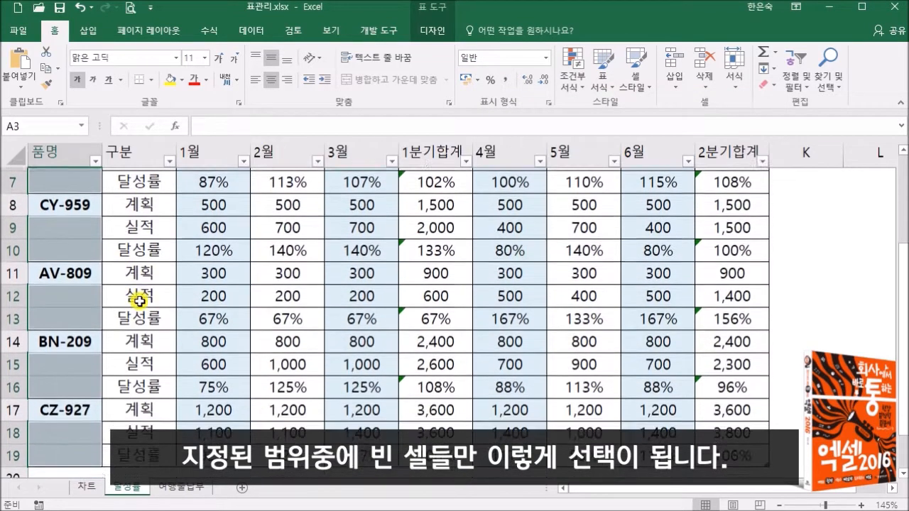
scroll(139, 301, "up", 3)
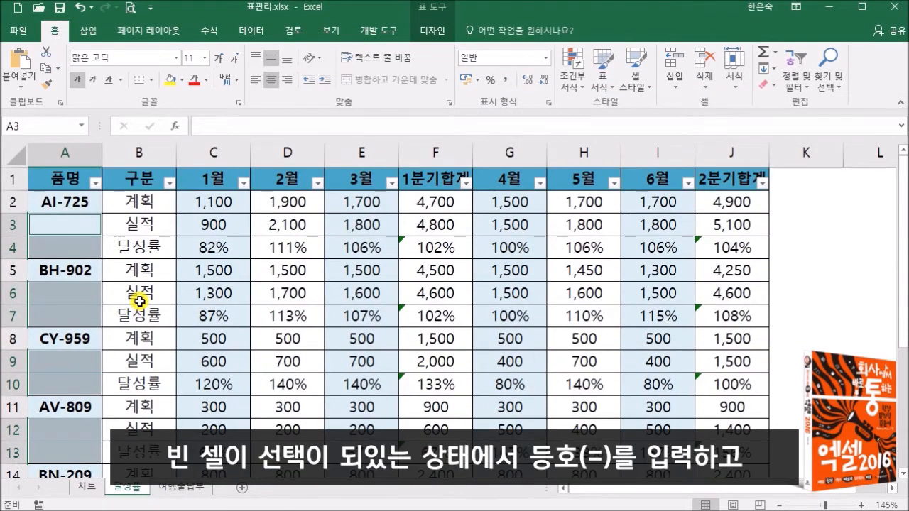
Fill all selected blank 품명 cells at once with the formula =A2, so each repeats the product name above it
type("=")
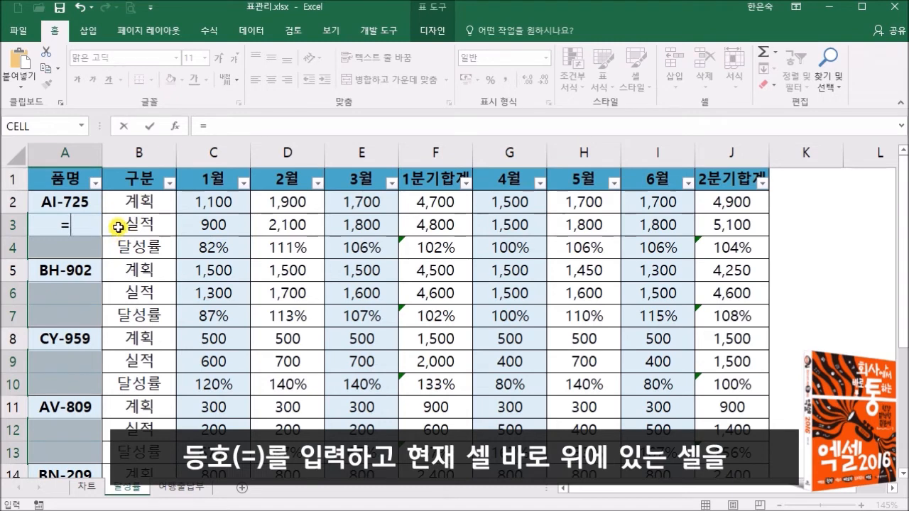
left_click(87, 205)
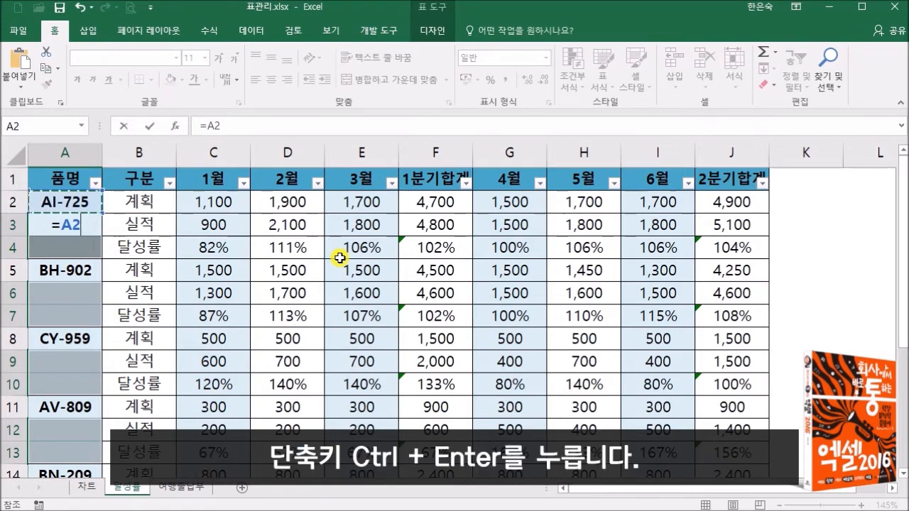
key("ctrl+Return")
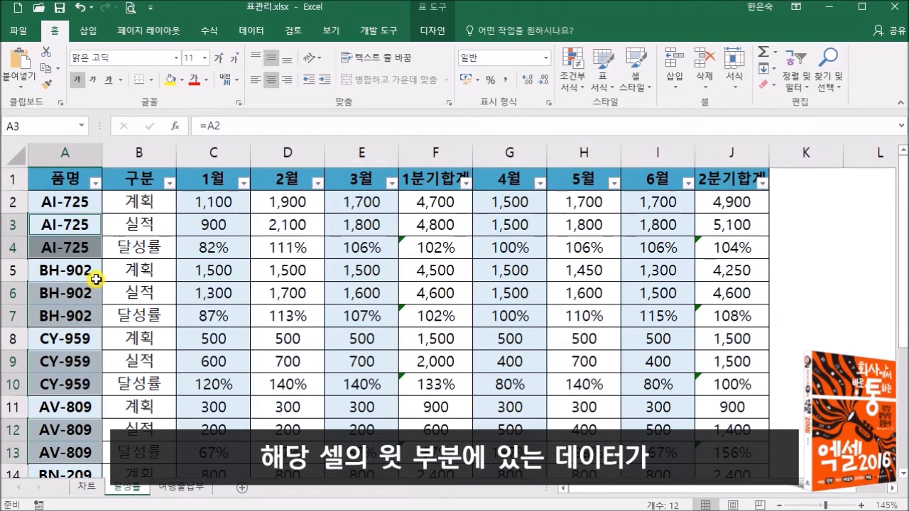
left_click(89, 358)
scroll(88, 376, "down", 2)
scroll(85, 384, "down", 2)
scroll(85, 384, "up", 4)
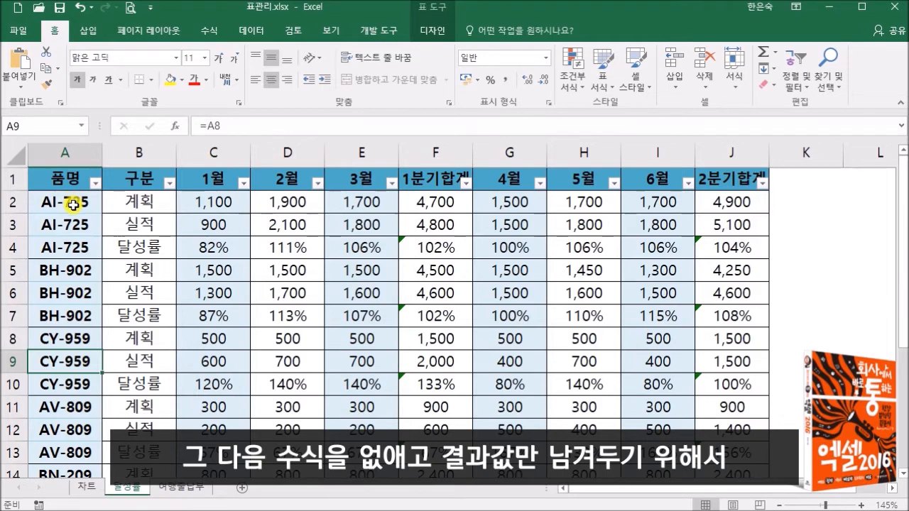
Replace the formulas in the 품명 range A2:A19 with their values by copying the range and pasting values only in place
left_click_drag(86, 205, 76, 448)
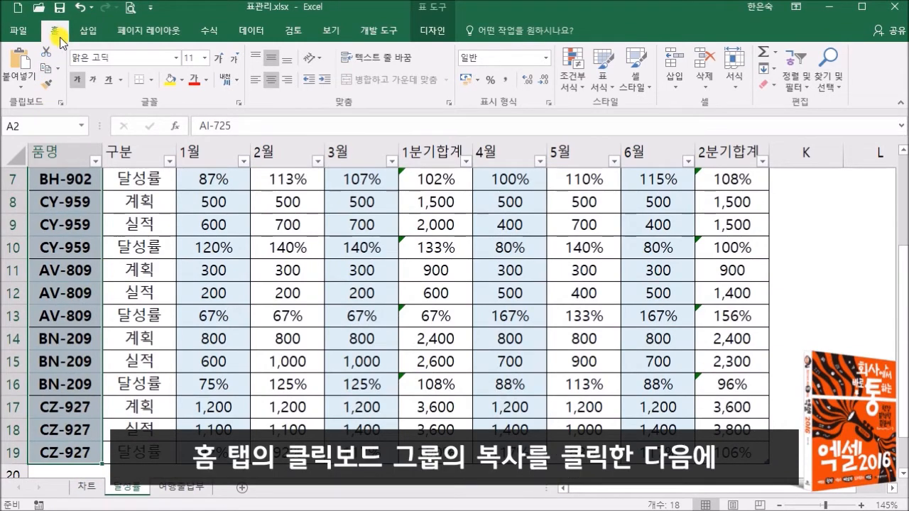
left_click(45, 71)
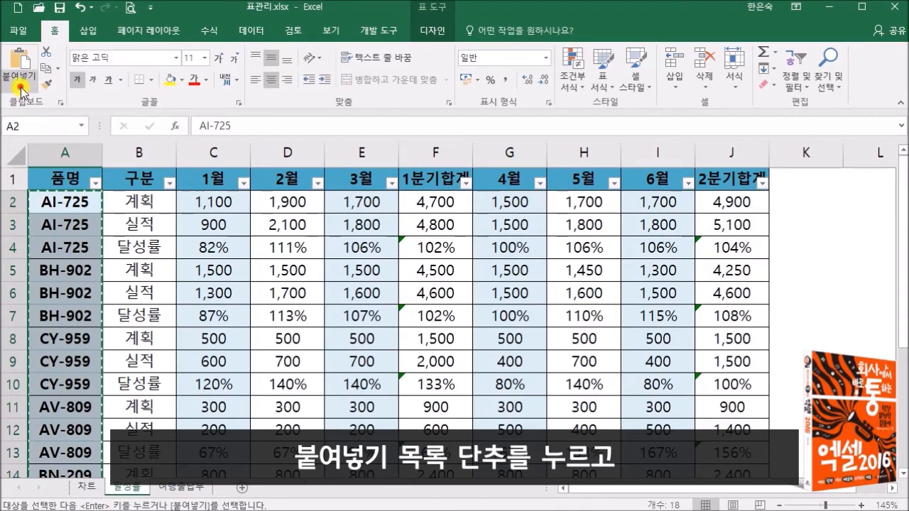
left_click(20, 85)
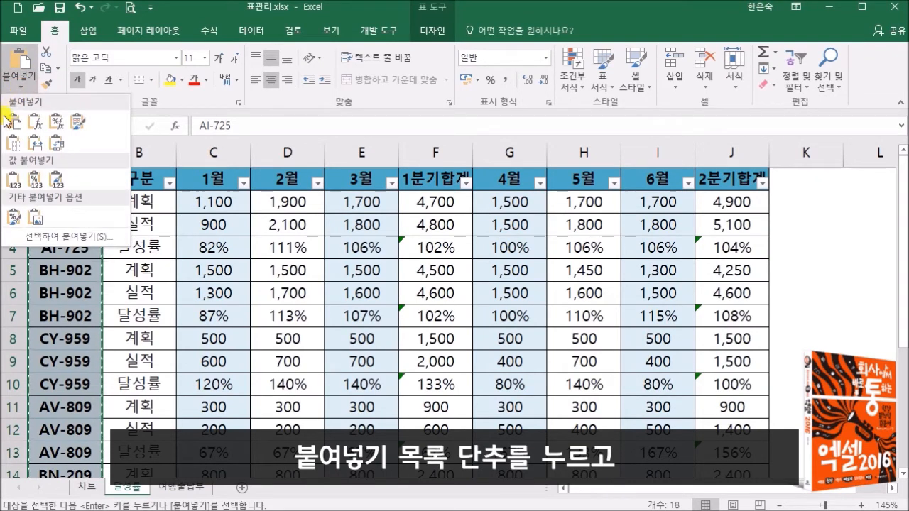
left_click(14, 180)
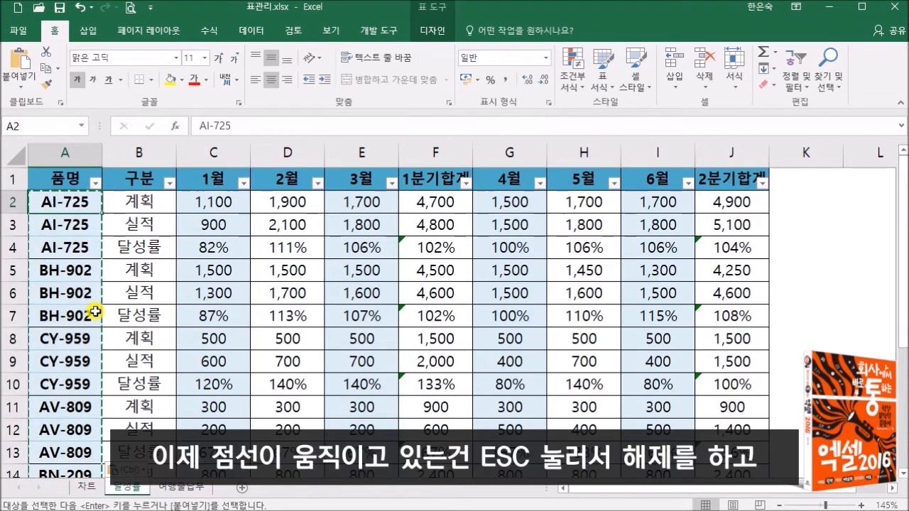
key("Escape")
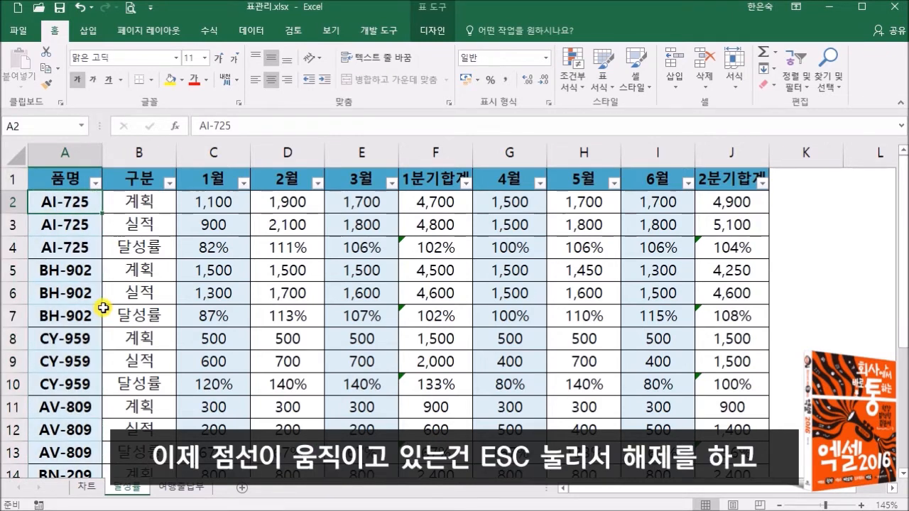
Check the filled 품명 cells for remaining formulas and examine the column headings further down the table
left_click(90, 224)
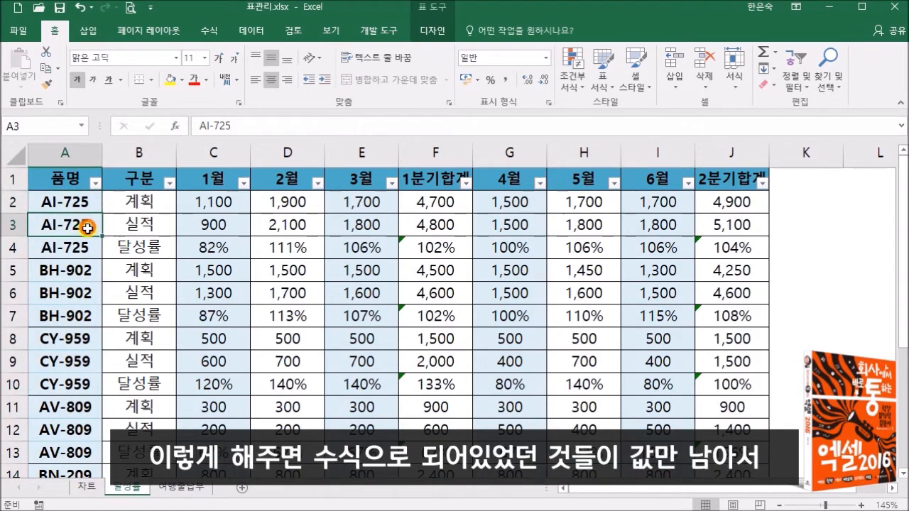
left_click(78, 245)
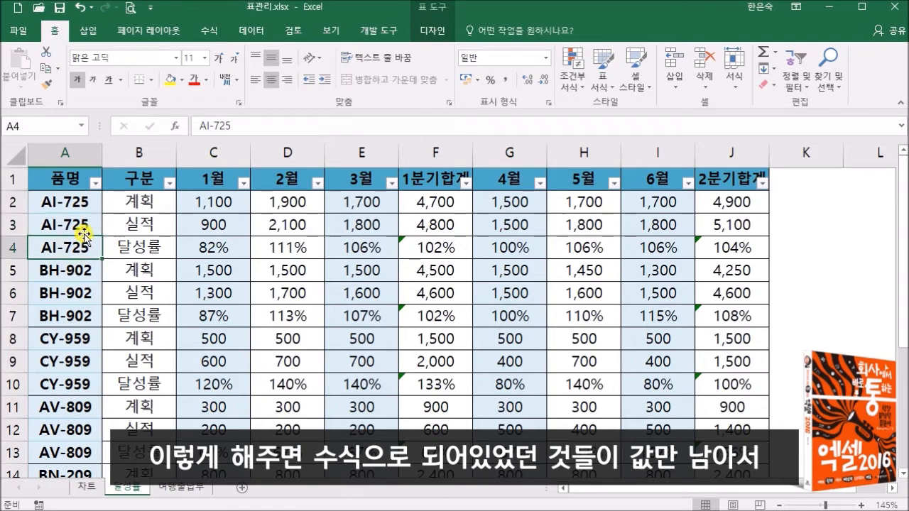
left_click(83, 228)
scroll(83, 228, "down", 2)
scroll(78, 244, "up", 2)
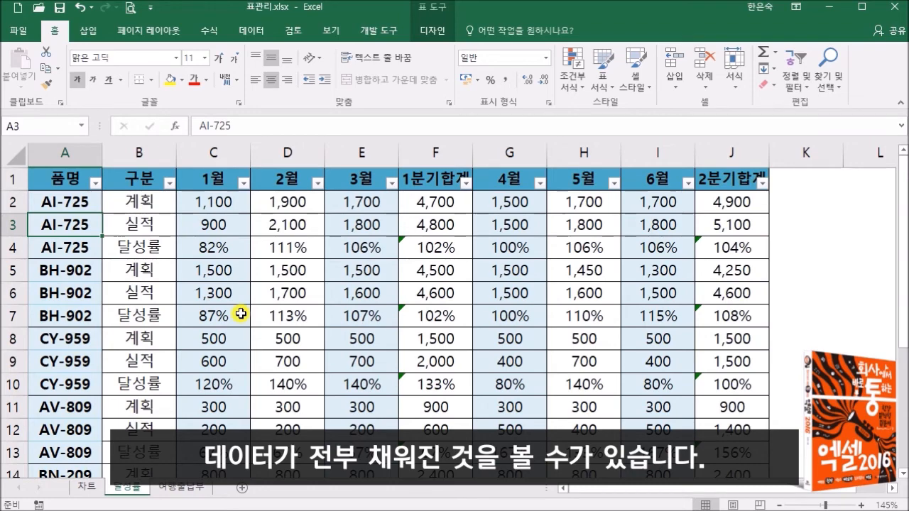
scroll(257, 268, "down", 4)
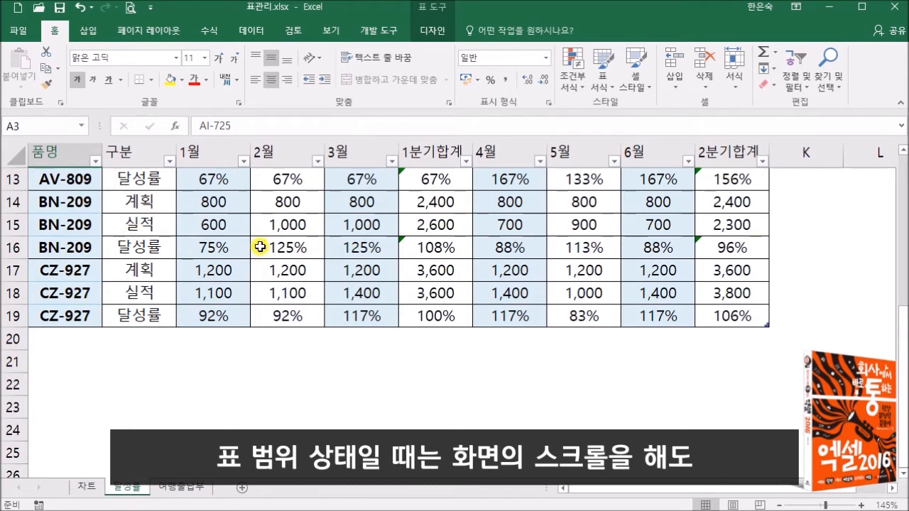
scroll(260, 247, "down", 1)
scroll(249, 246, "up", 1)
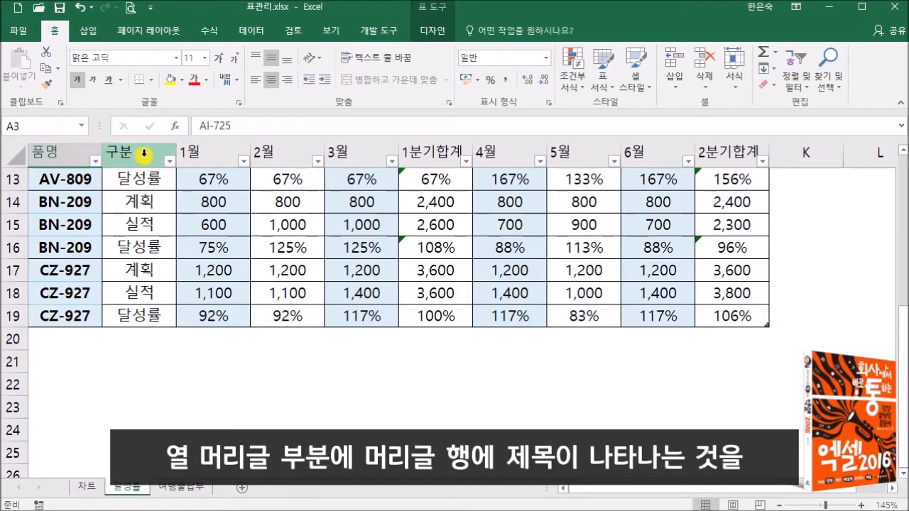
left_click(53, 157)
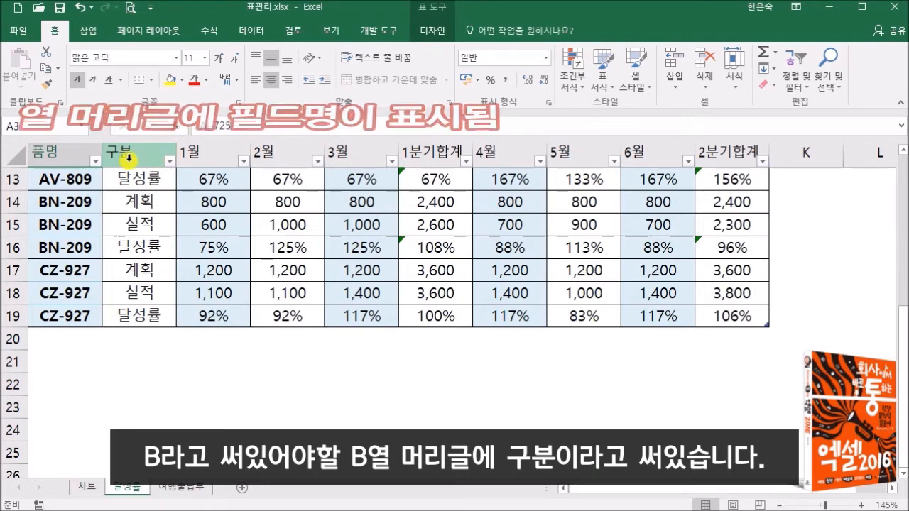
scroll(242, 230, "down", 1)
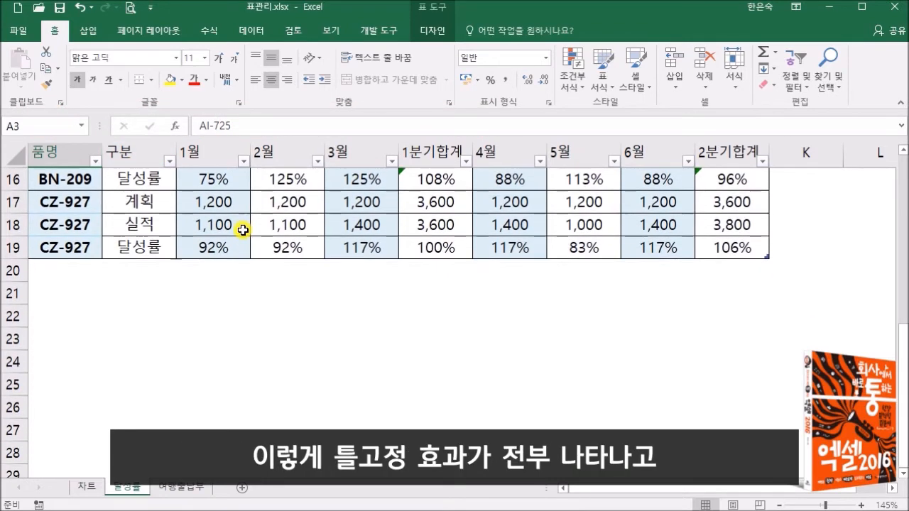
scroll(242, 230, "up", 3)
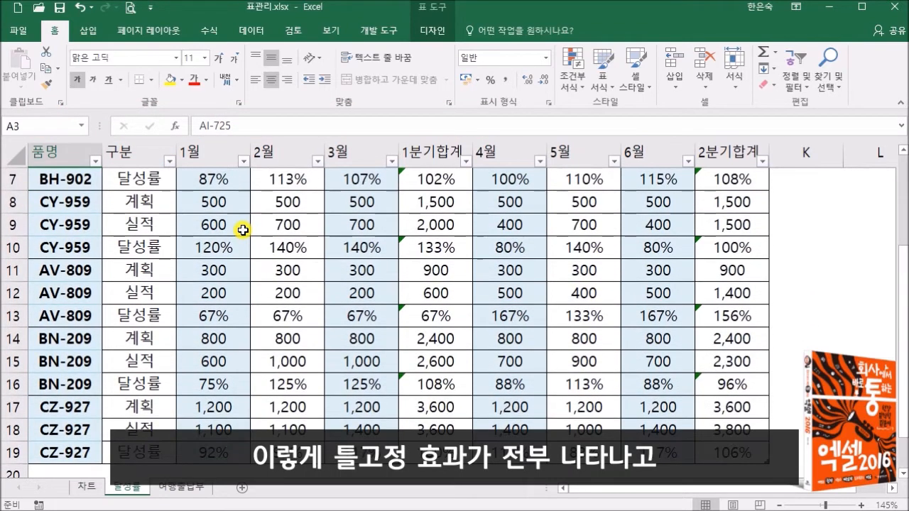
Filter the 구분 column to show only the 실적 rows
left_click(169, 160)
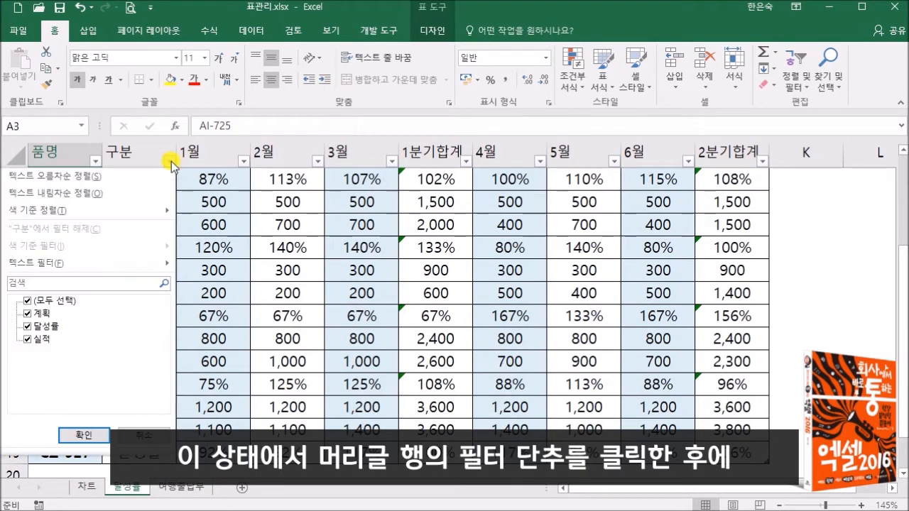
left_click(32, 302)
left_click(28, 340)
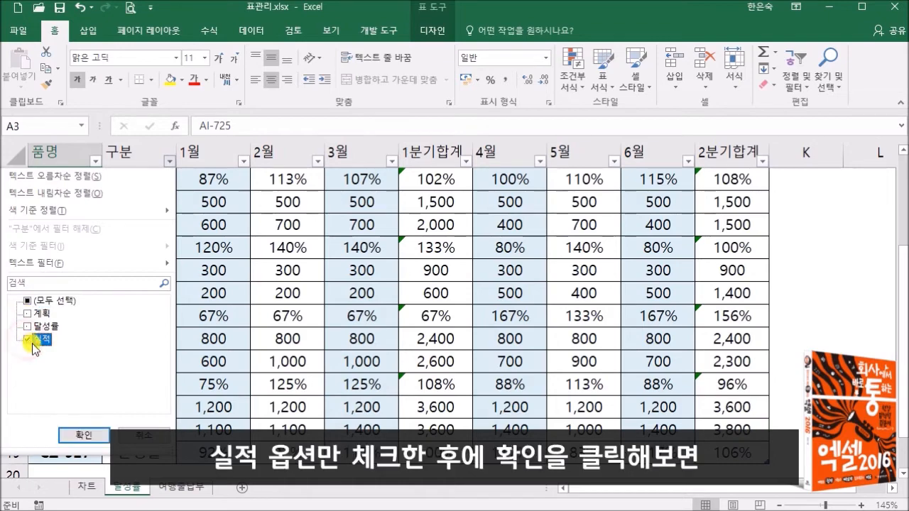
left_click(83, 434)
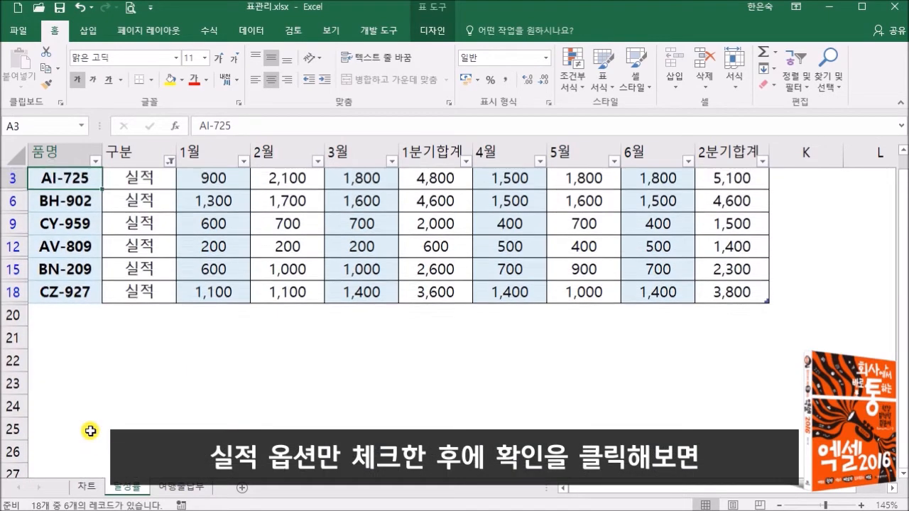
scroll(134, 240, "up", 1)
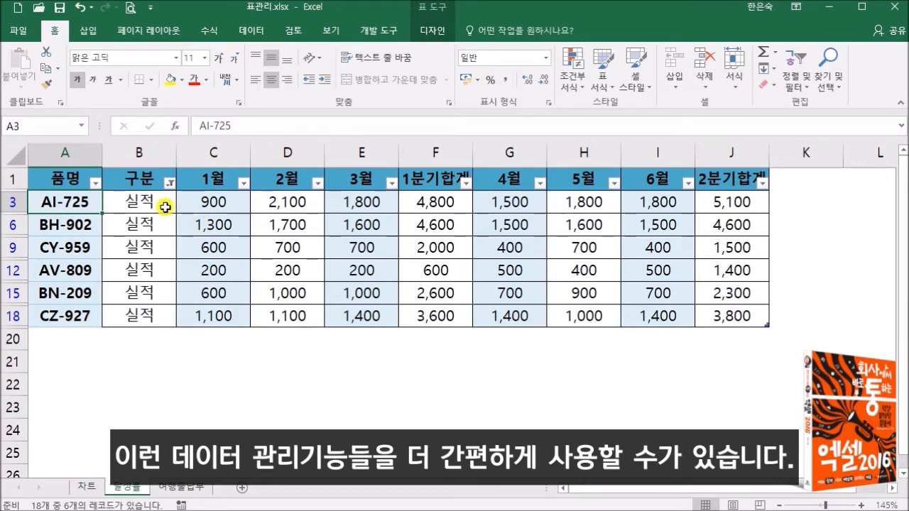
On the 여행출납부 sheet, format the data range A1:J109 as a table with headers, using a green 보통 table style
left_click(183, 488)
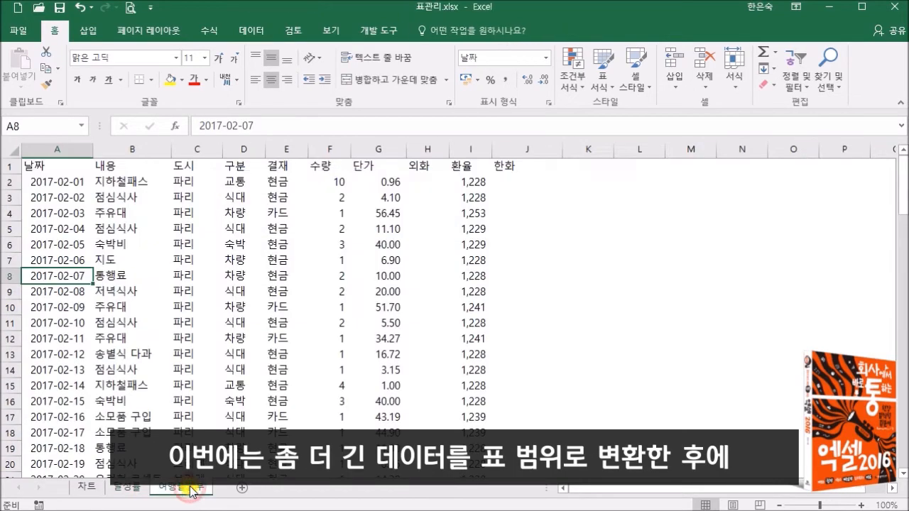
scroll(163, 232, "down", 7)
scroll(163, 232, "up", 7)
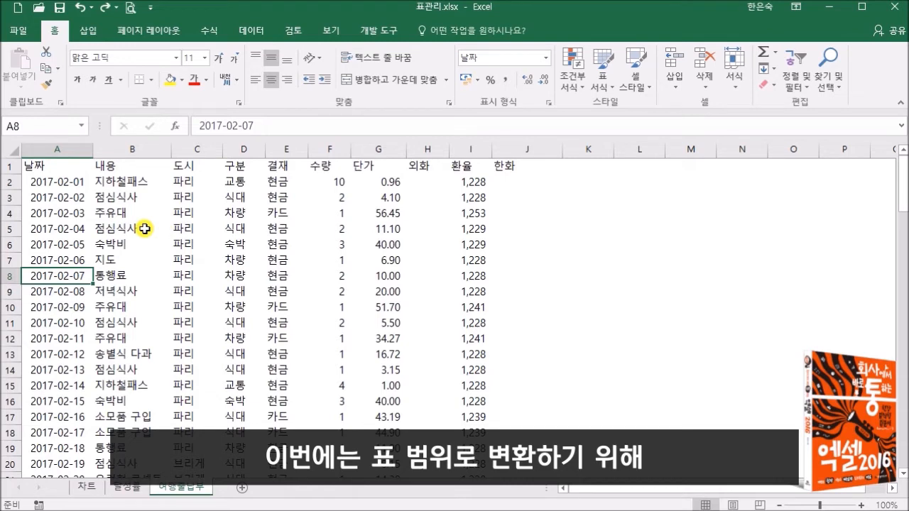
left_click(614, 93)
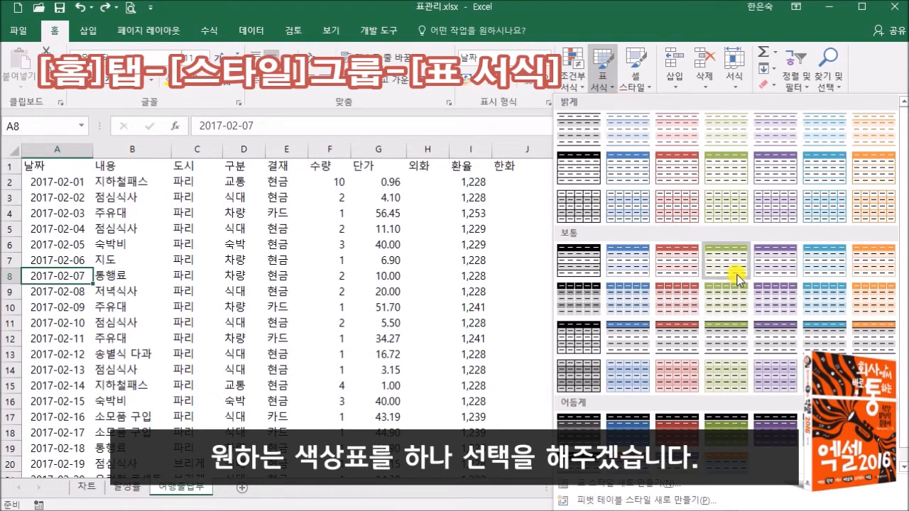
left_click(716, 333)
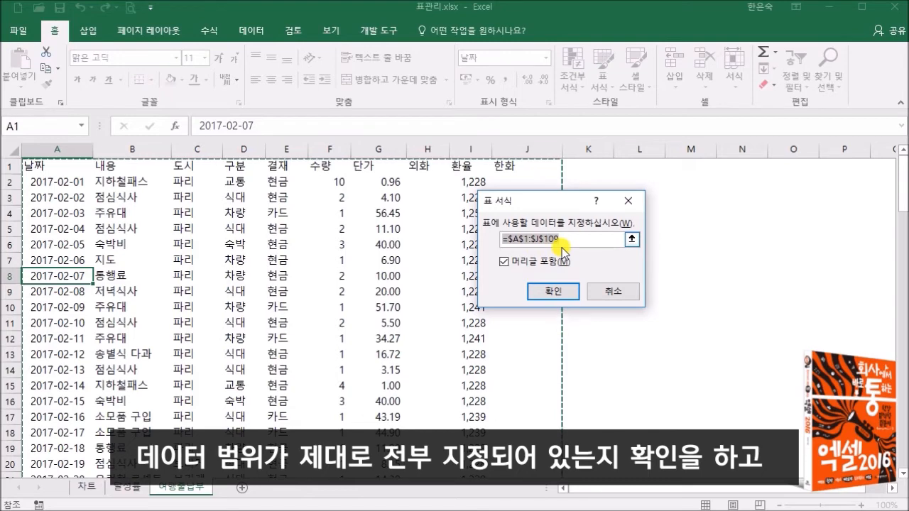
left_click(553, 291)
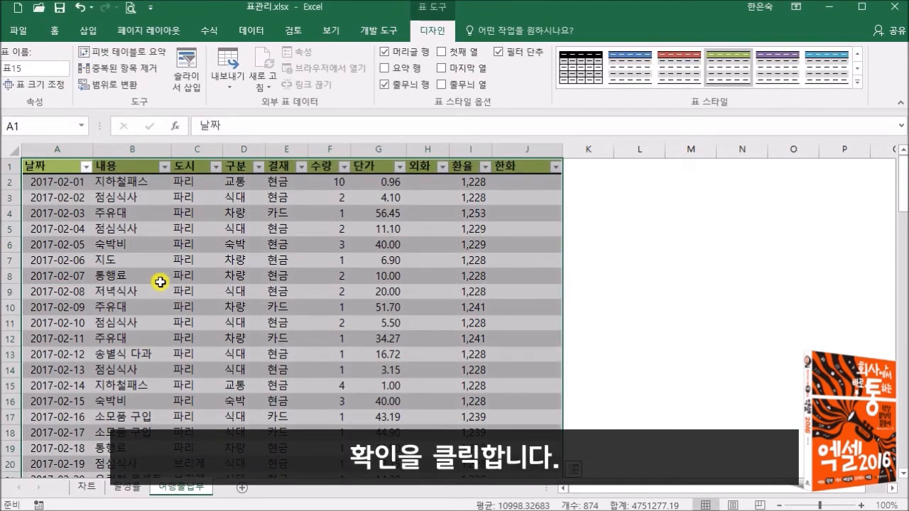
Turn off the filter buttons in the header row of the travel expense table
left_click(56, 184)
scroll(122, 321, "down", 20)
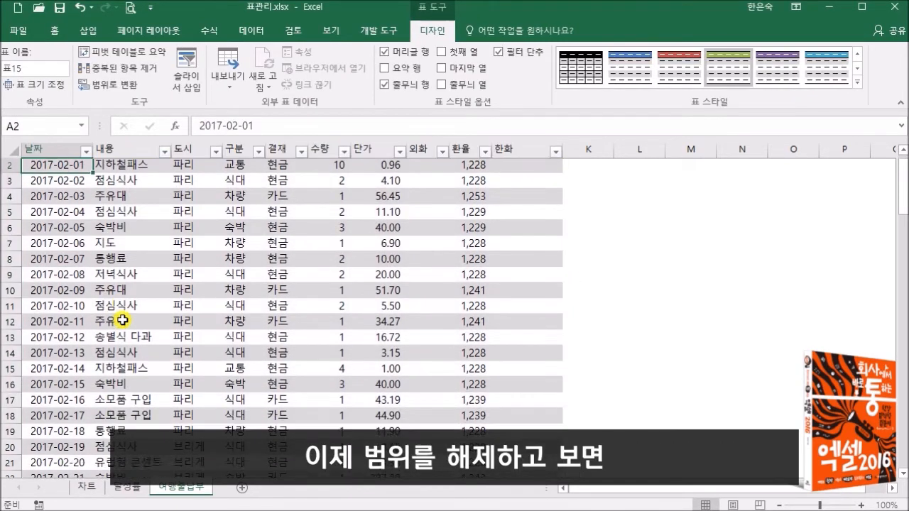
scroll(122, 321, "up", 20)
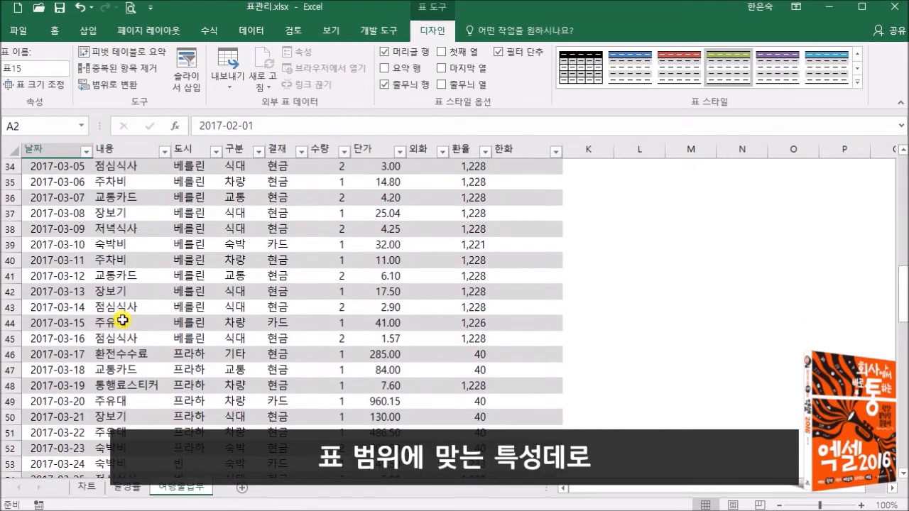
scroll(122, 321, "down", 19)
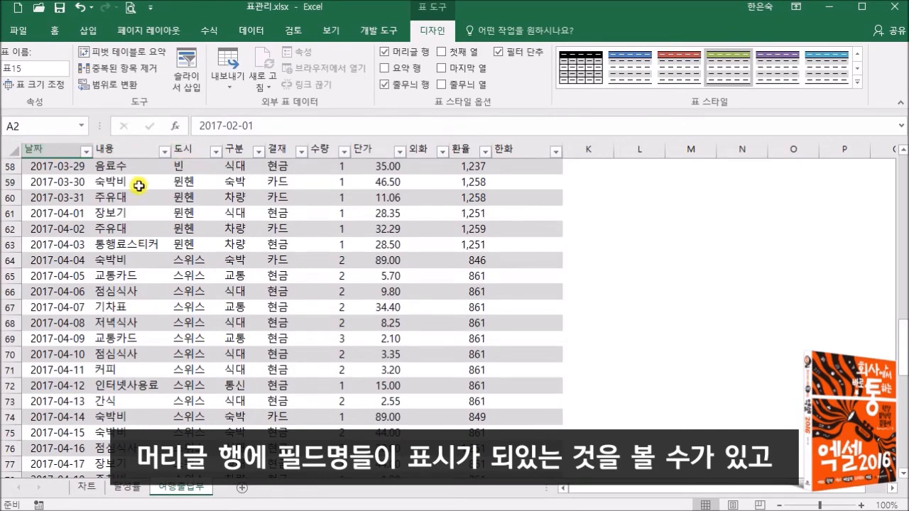
scroll(164, 254, "up", 19)
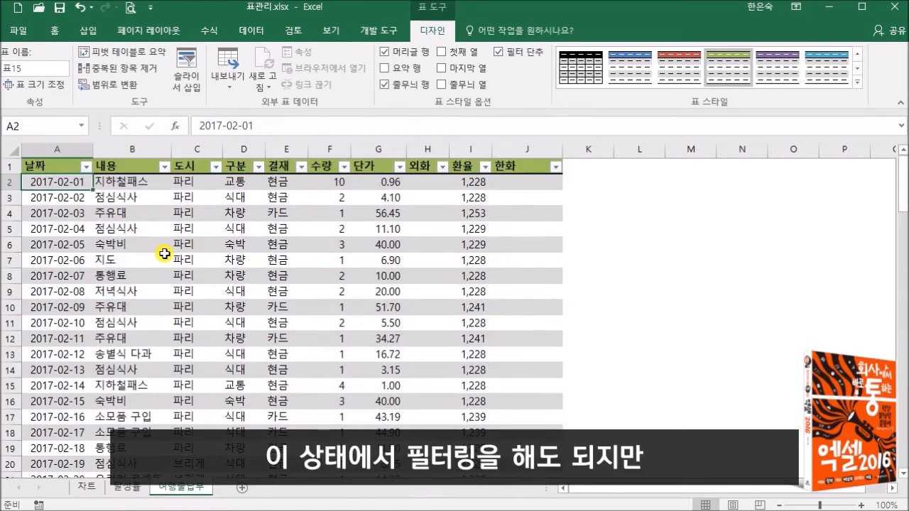
left_click(153, 244)
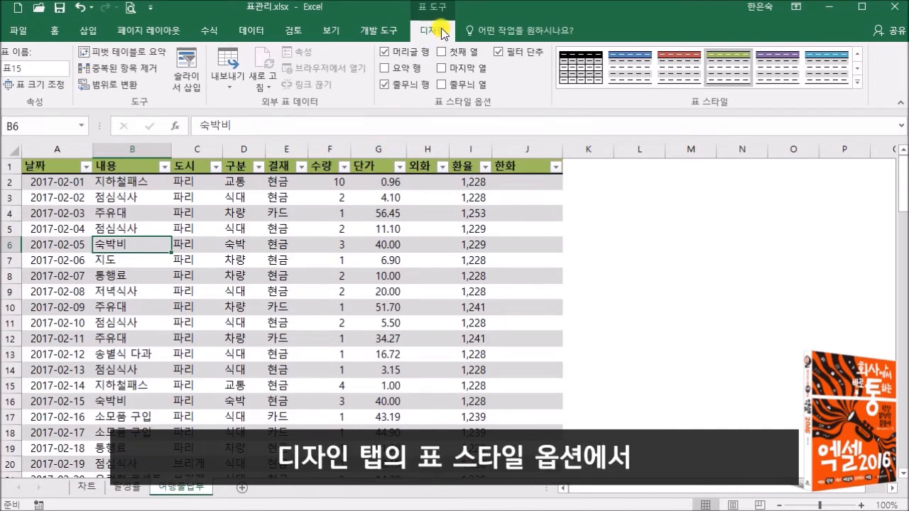
left_click(497, 51)
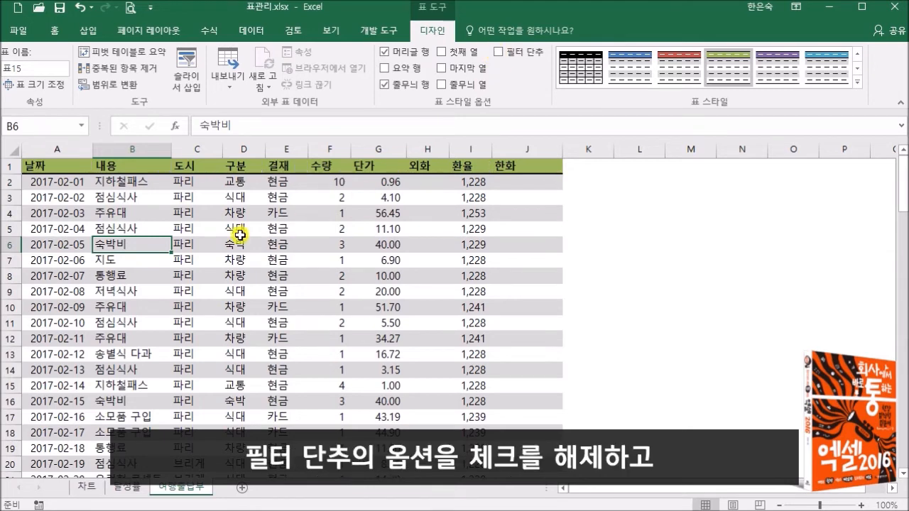
Insert slicers for the 도시 and 구분 fields of the travel expense table
left_click(88, 31)
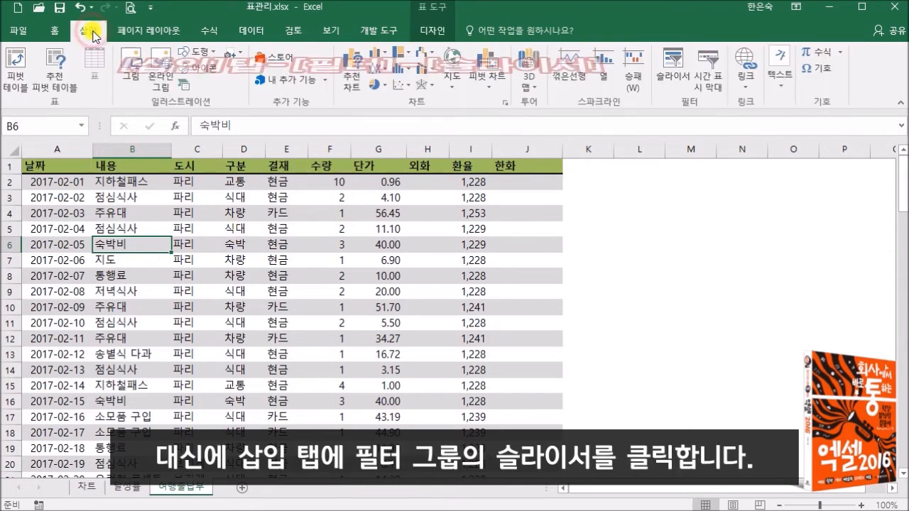
left_click(671, 68)
left_click_drag(536, 139, 614, 147)
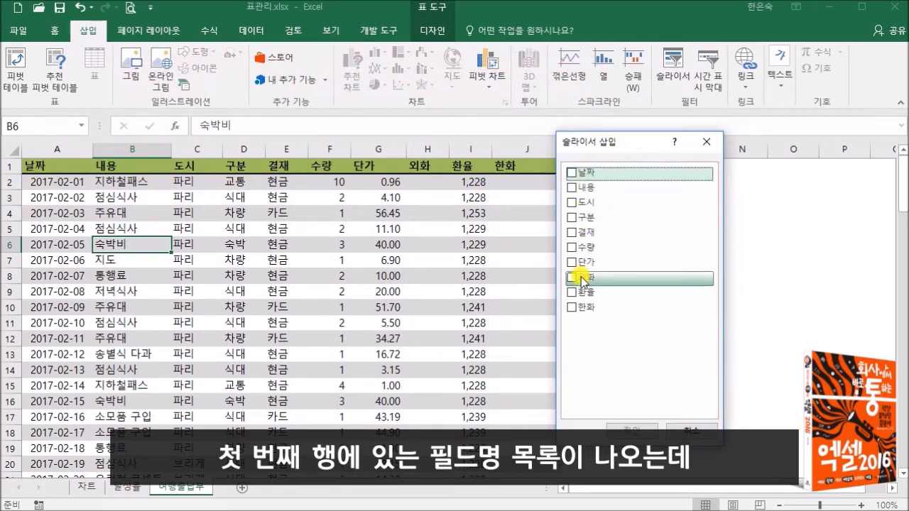
left_click(572, 204)
left_click(574, 218)
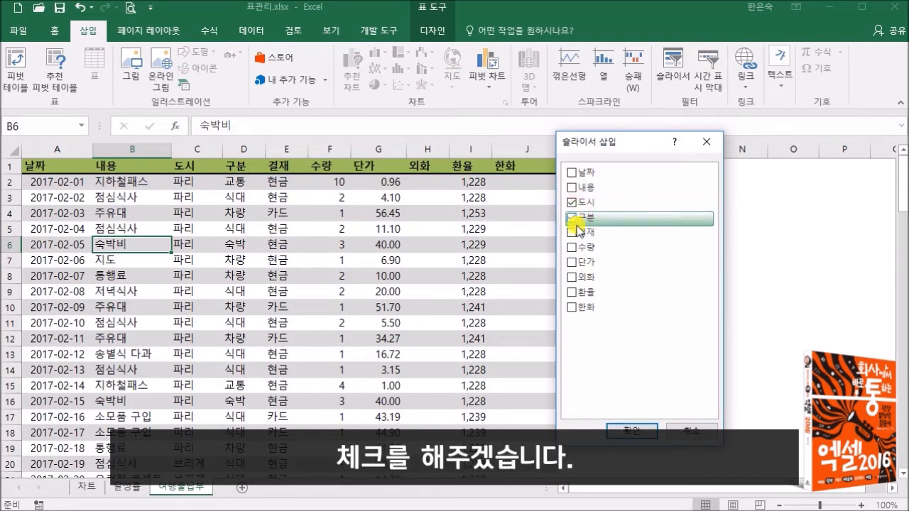
left_click(634, 431)
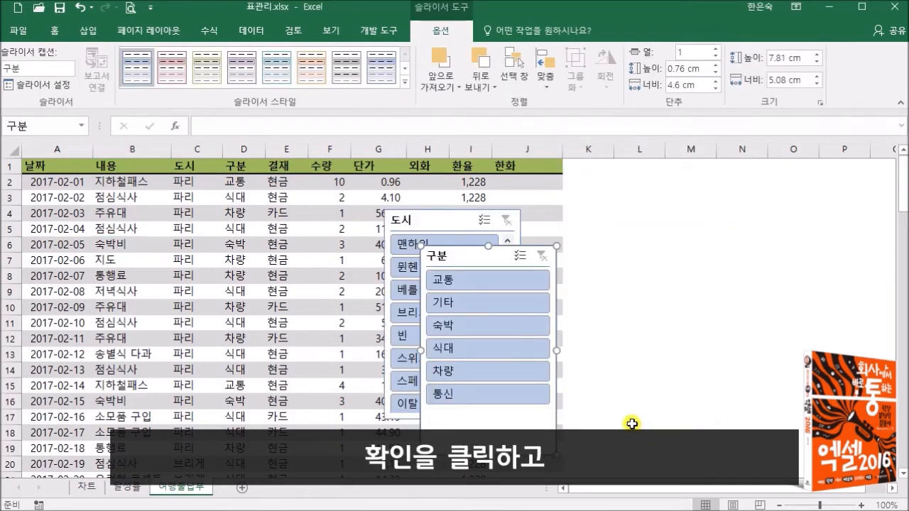
Place the 도시 and 구분 slicers side by side in the empty columns beside the table, with 도시 nearest the data
left_click_drag(459, 248, 719, 188)
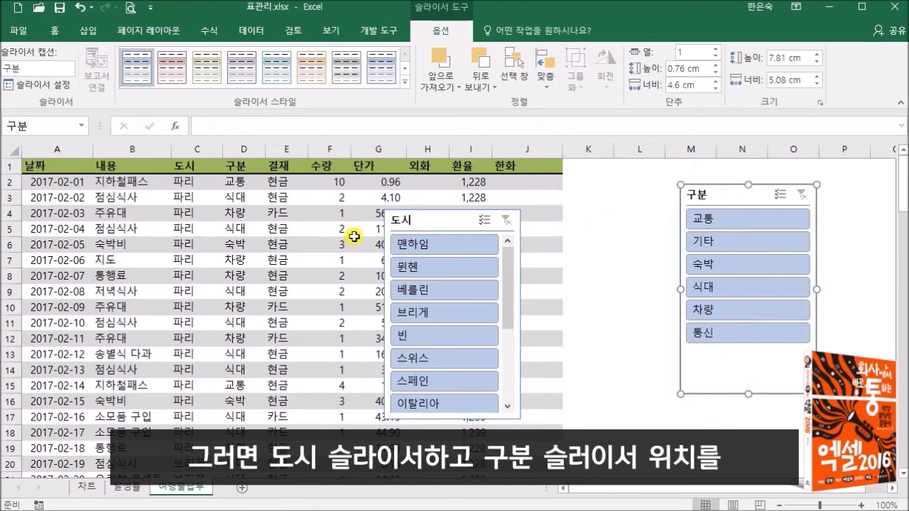
left_click_drag(410, 227, 597, 181)
left_click_drag(725, 192, 764, 176)
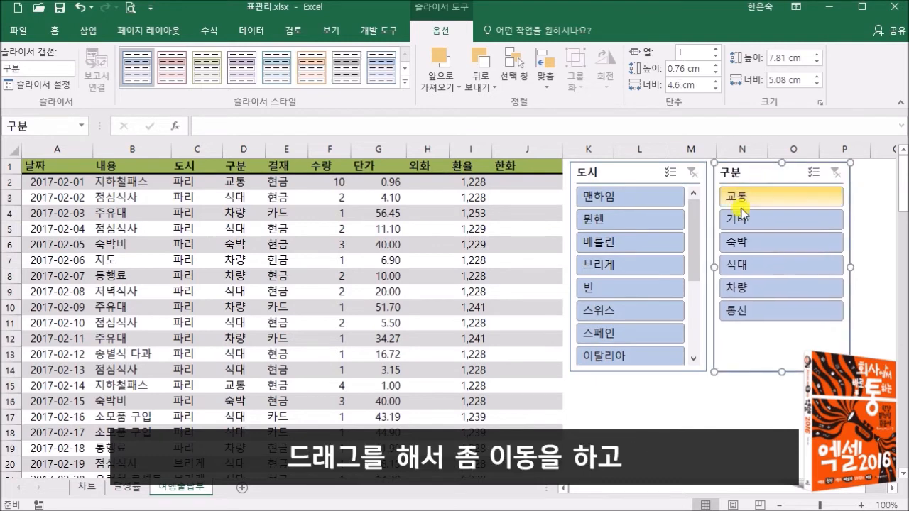
Resize the 도시 slicer to about 12.17 cm high and 3.07 cm wide so that it fits all its cities
left_click(642, 369)
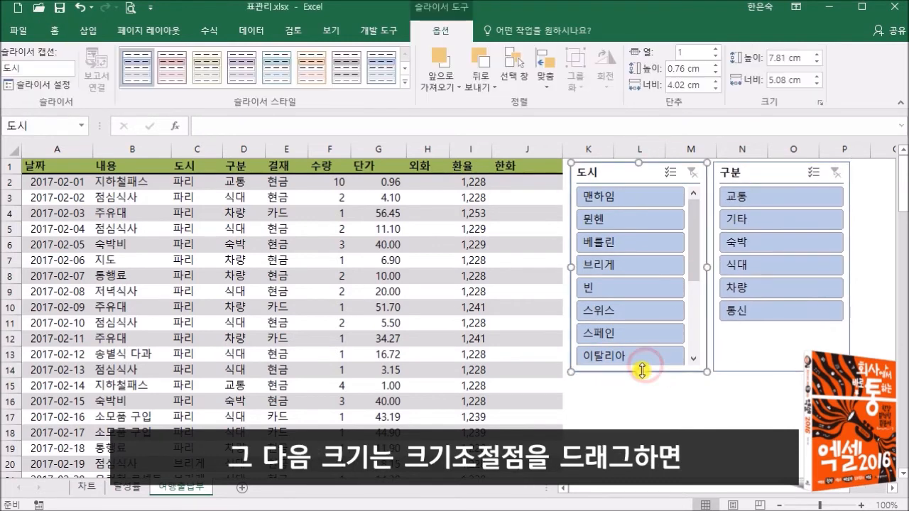
left_click_drag(639, 370, 639, 436)
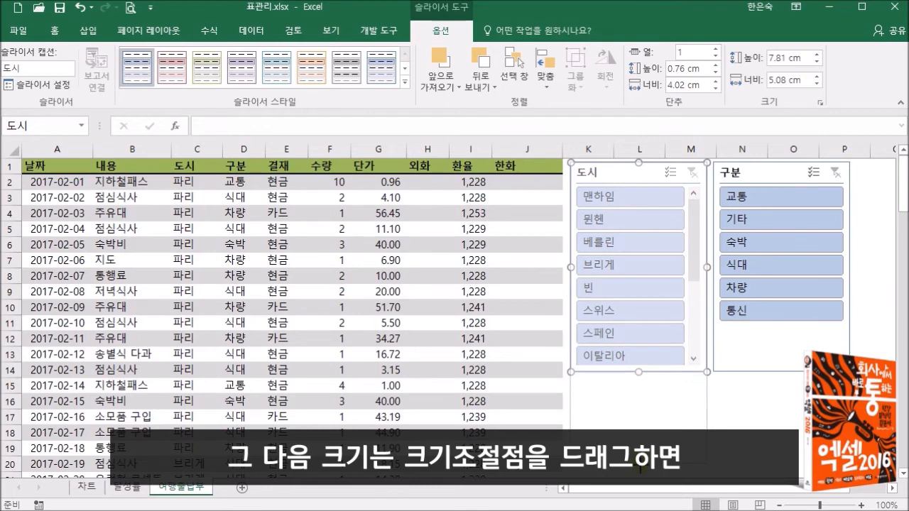
left_click_drag(639, 470, 639, 471)
scroll(681, 397, "down", 1)
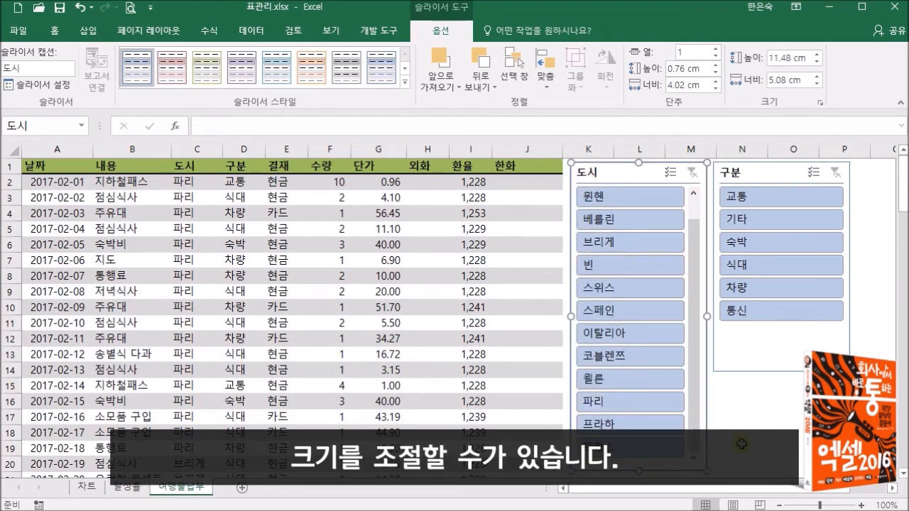
left_click_drag(645, 485, 642, 348)
left_click_drag(705, 183, 652, 181)
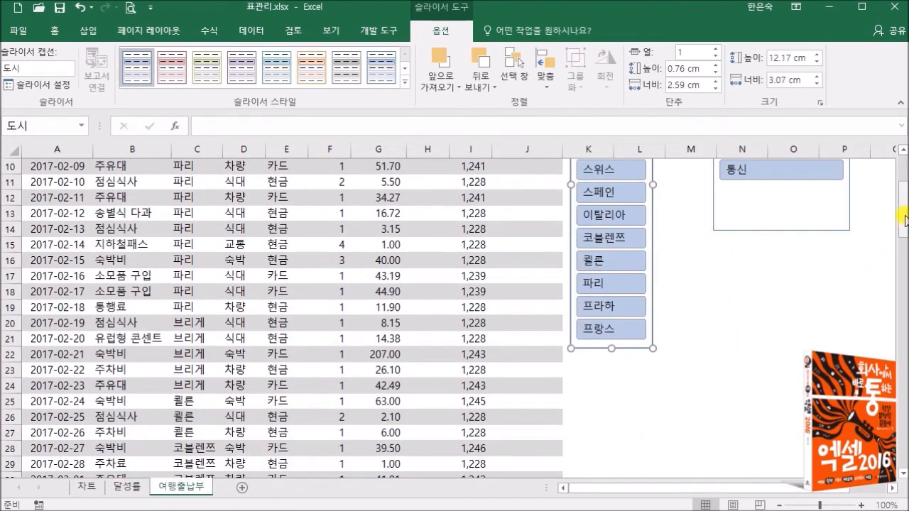
Move the 구분 slicer next to the 도시 slicer and shrink it to about 6.62 cm high and 2.46 cm wide
scroll(895, 217, "up", 3)
left_click_drag(774, 176, 720, 175)
left_click_drag(800, 270, 727, 262)
left_click_drag(697, 376, 695, 344)
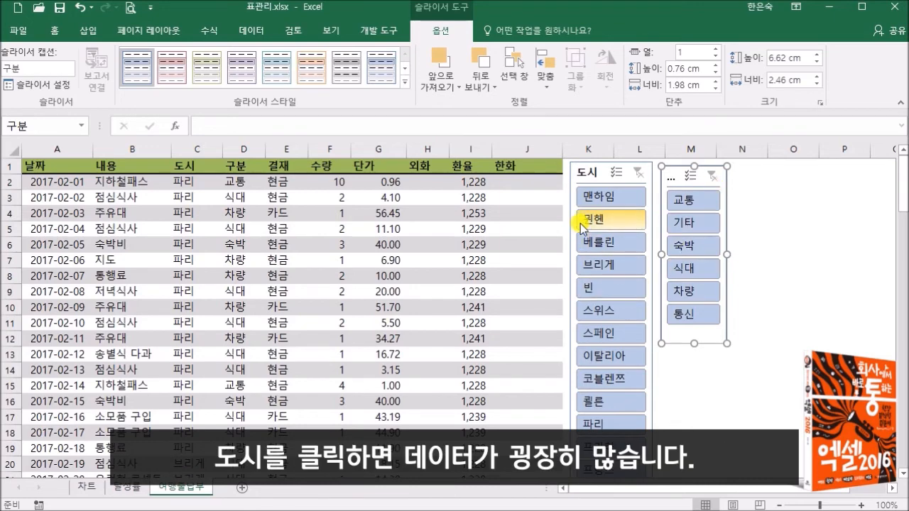
Look through the travel expense table down to its last row and return to the header cell A1
left_click(185, 304)
scroll(184, 304, "down", 16)
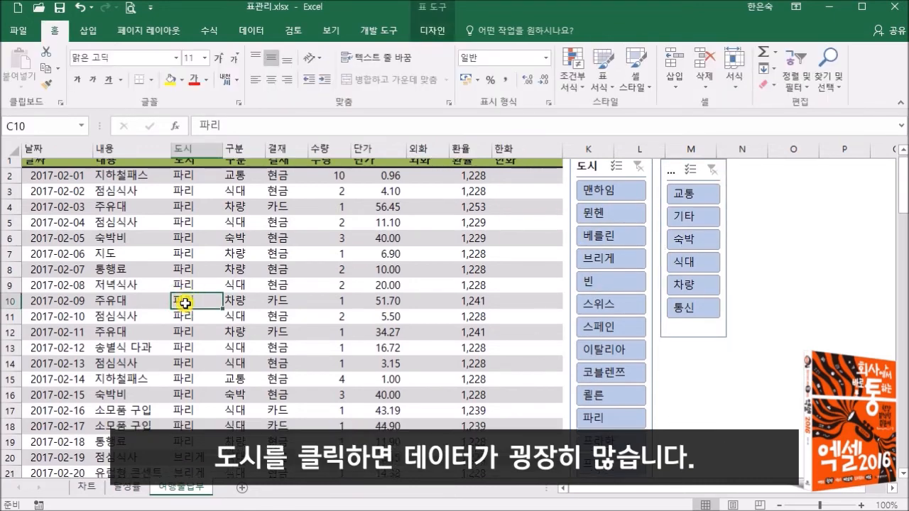
scroll(184, 303, "down", 7)
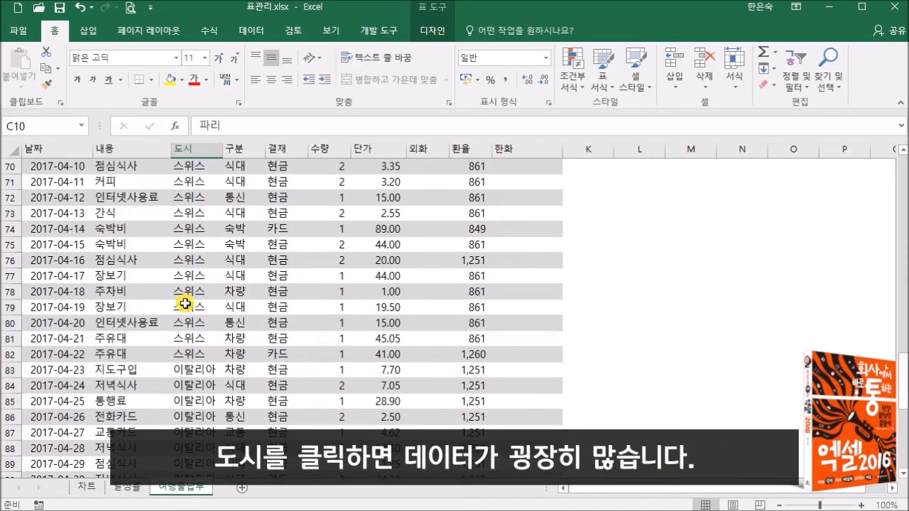
left_click(45, 341)
double_click(45, 346)
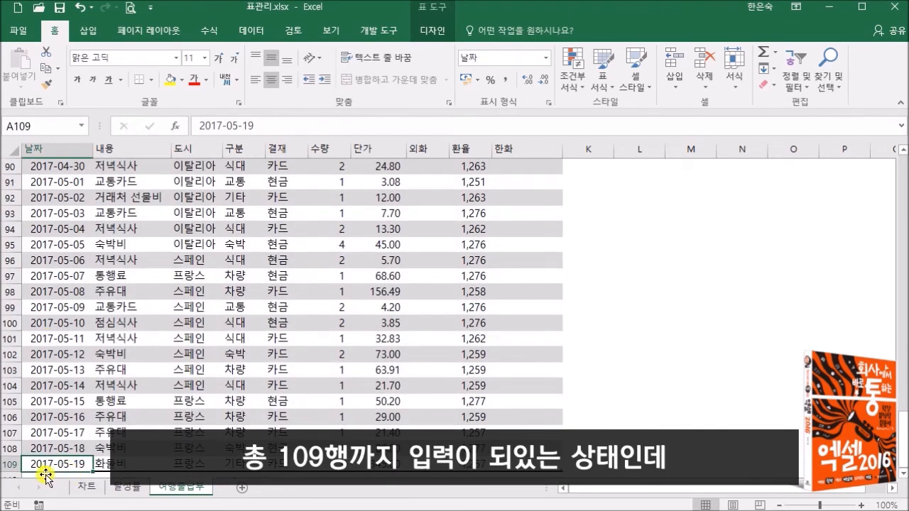
double_click(78, 457)
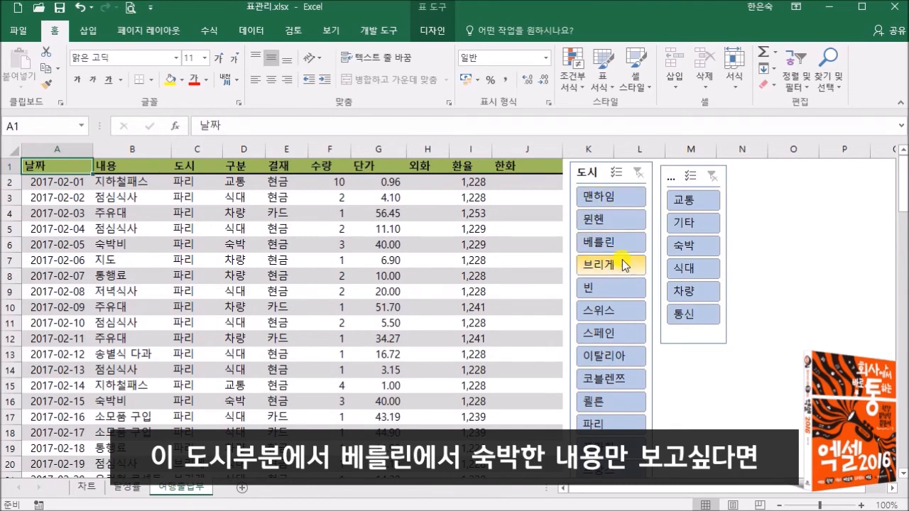
Filter the table with the slicers to 베를린 and 숙박, and extend the selection to include 식대 and 뮌헨
left_click(613, 242)
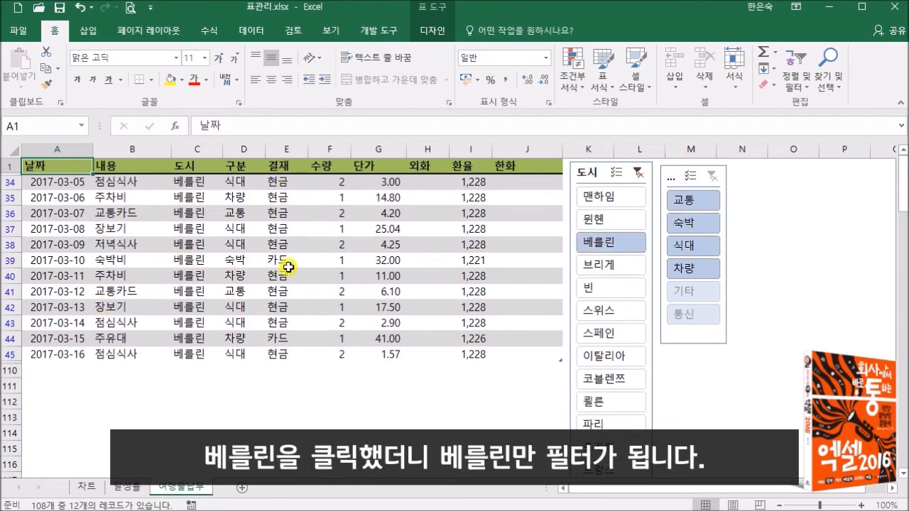
left_click(700, 227)
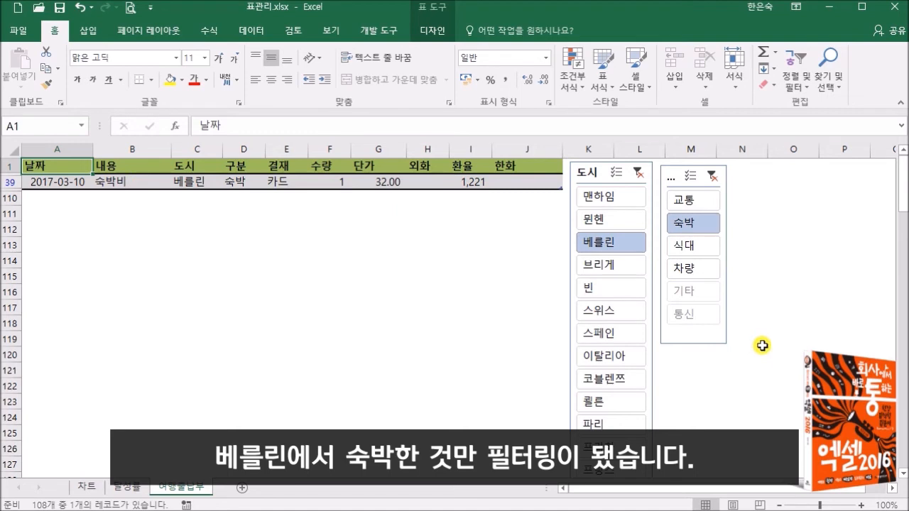
left_click(684, 245)
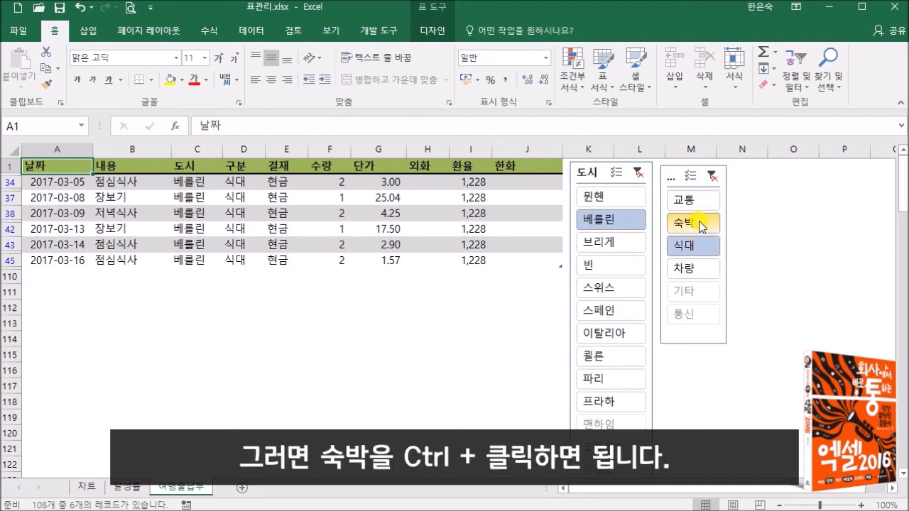
left_click(699, 224, "ctrl")
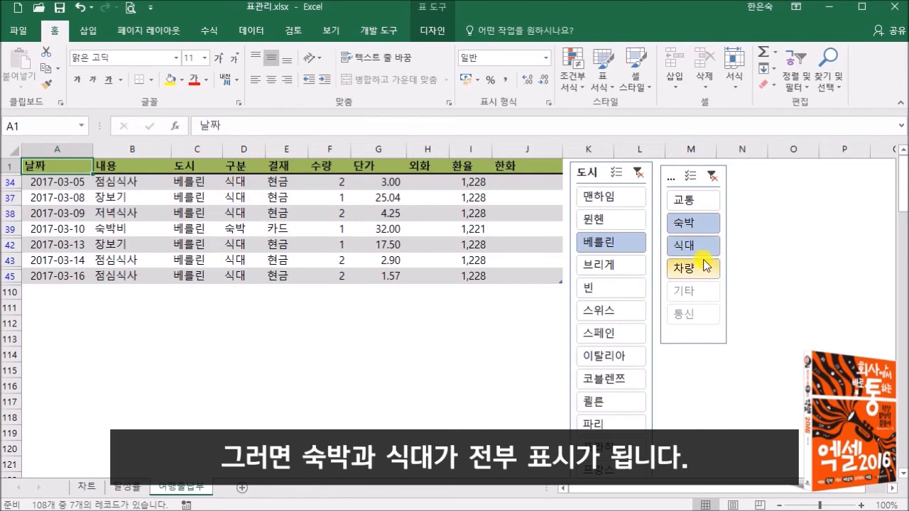
left_click(610, 222, "ctrl")
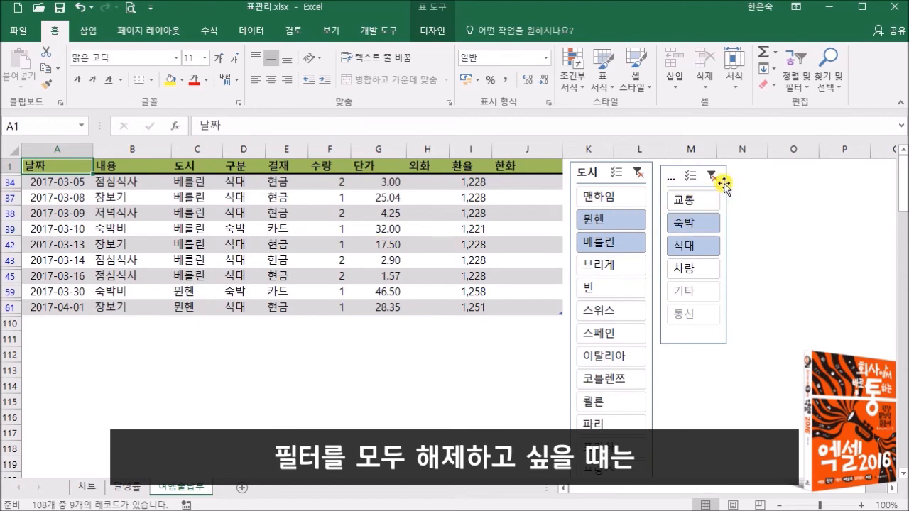
Clear the filters of both the 도시 and 구분 slicers
left_click(640, 176)
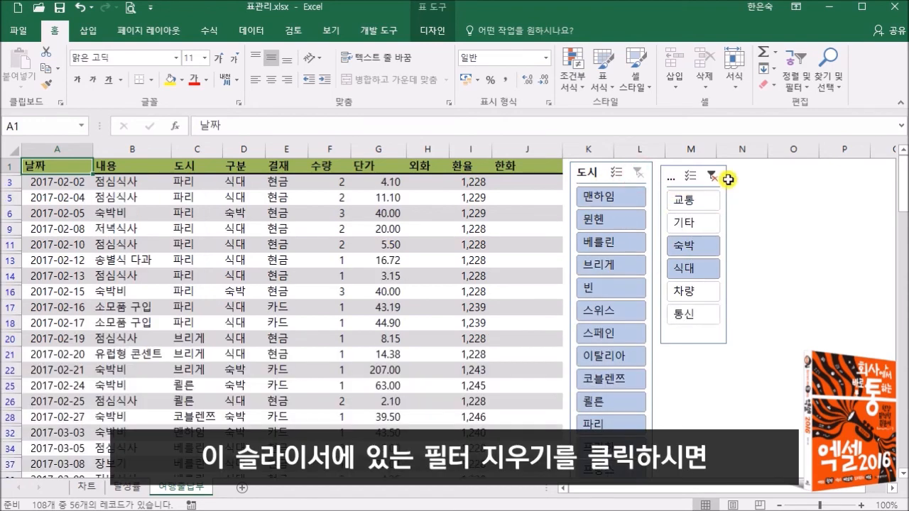
left_click(712, 175)
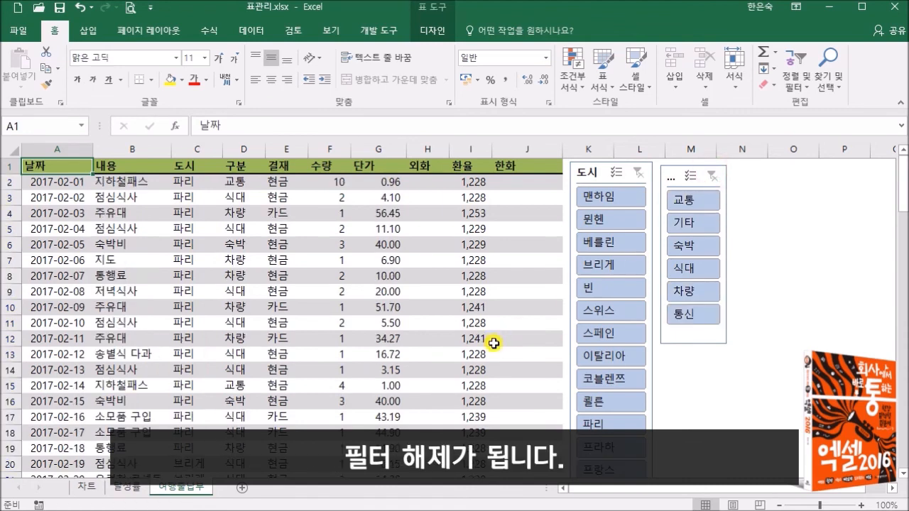